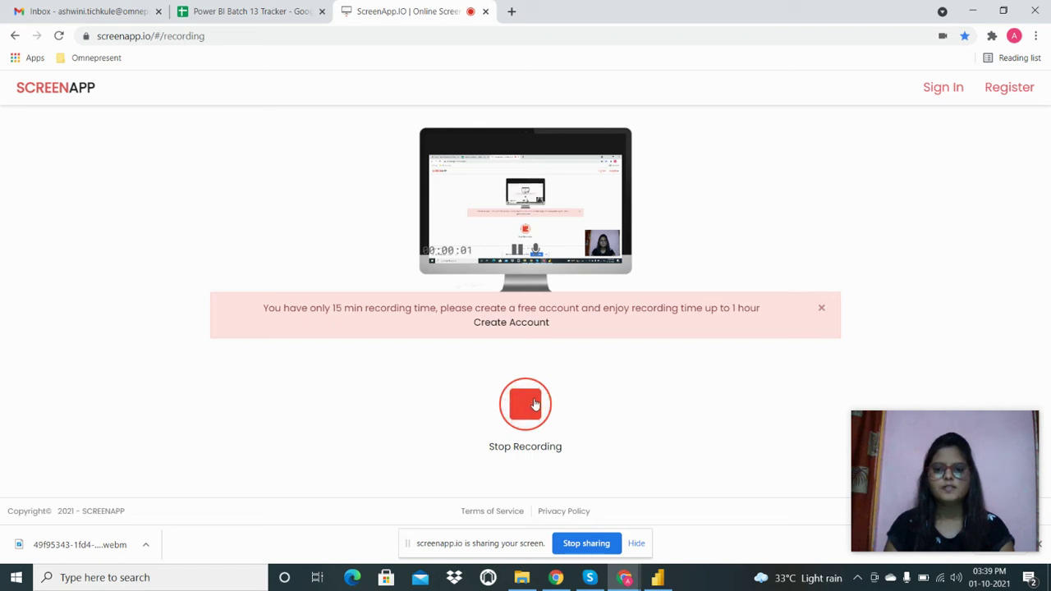
Switch to Power BI Desktop, show the report's data tables, and collapse the expanded Consumption and Net_Generation field lists.
left_click(660, 579)
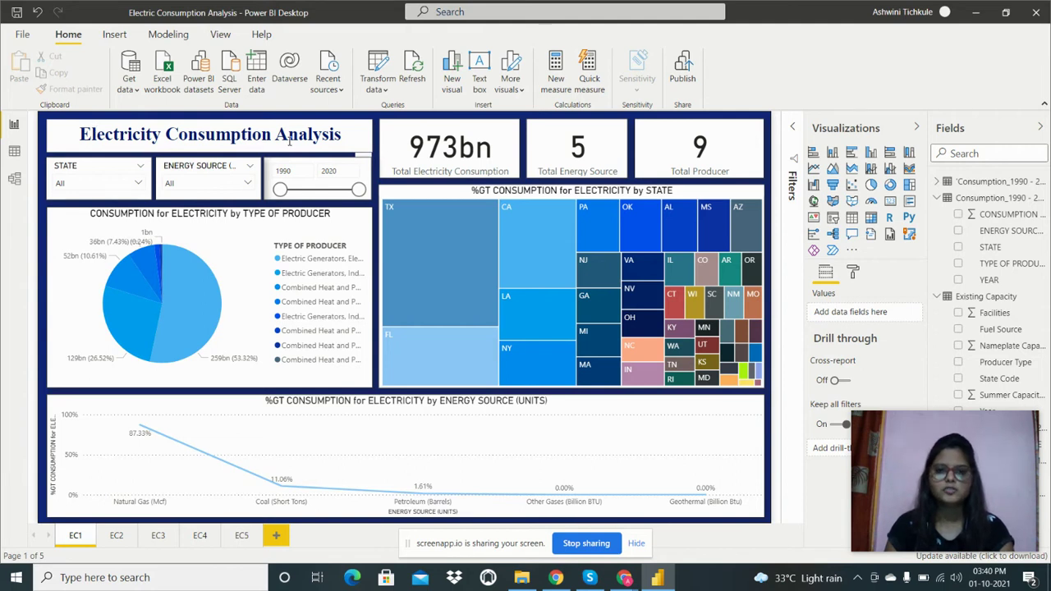
left_click(13, 152)
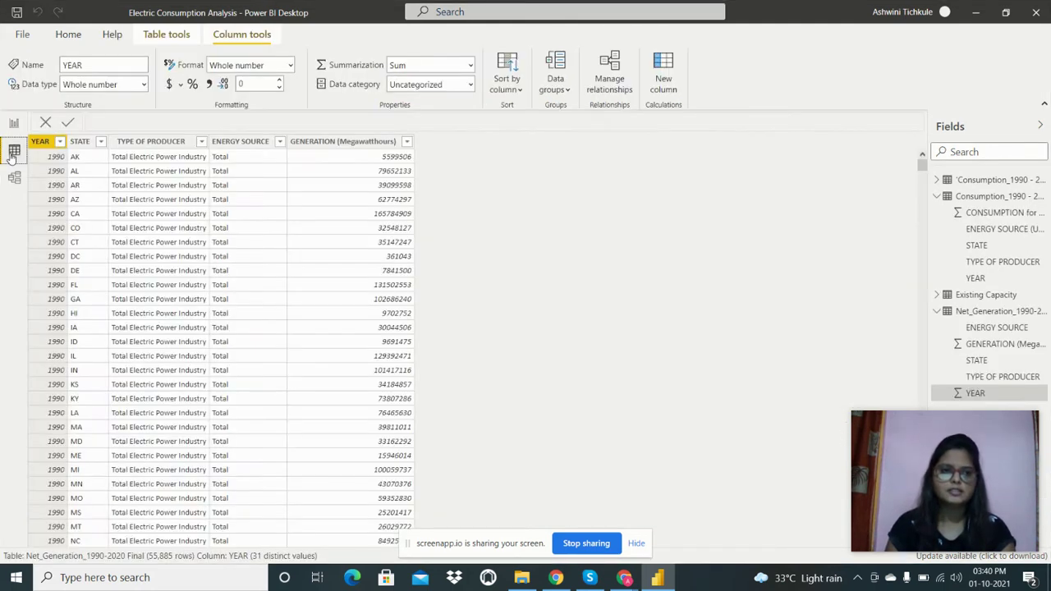
left_click(937, 196)
left_click(937, 229)
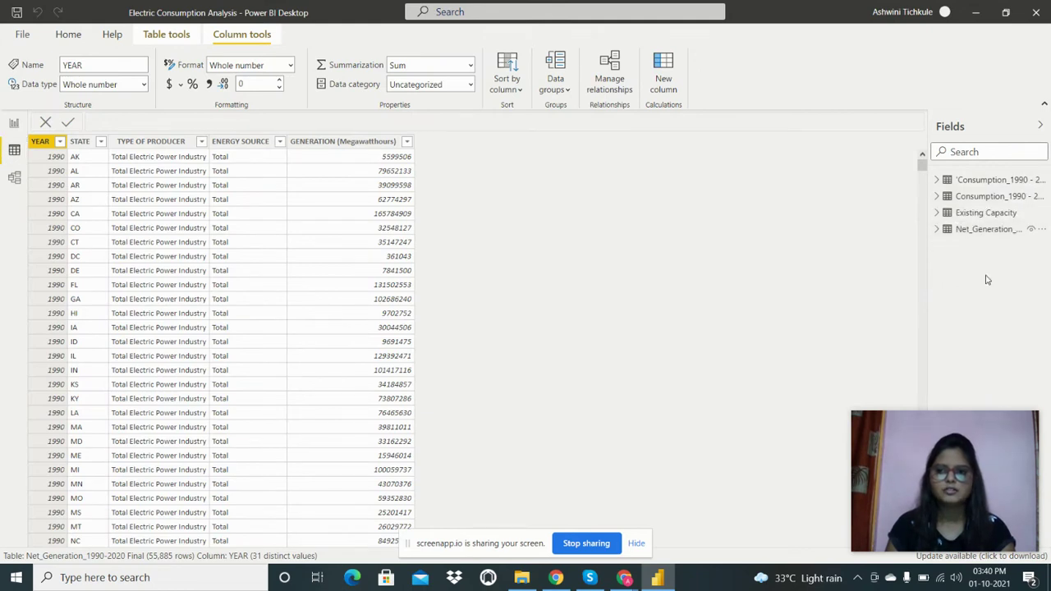
Examine the 'Consumption_1990 - 2019 Final$'FilterDatabase table, checking the available Year values and the producer, energy source and consumption columns.
left_click(983, 183)
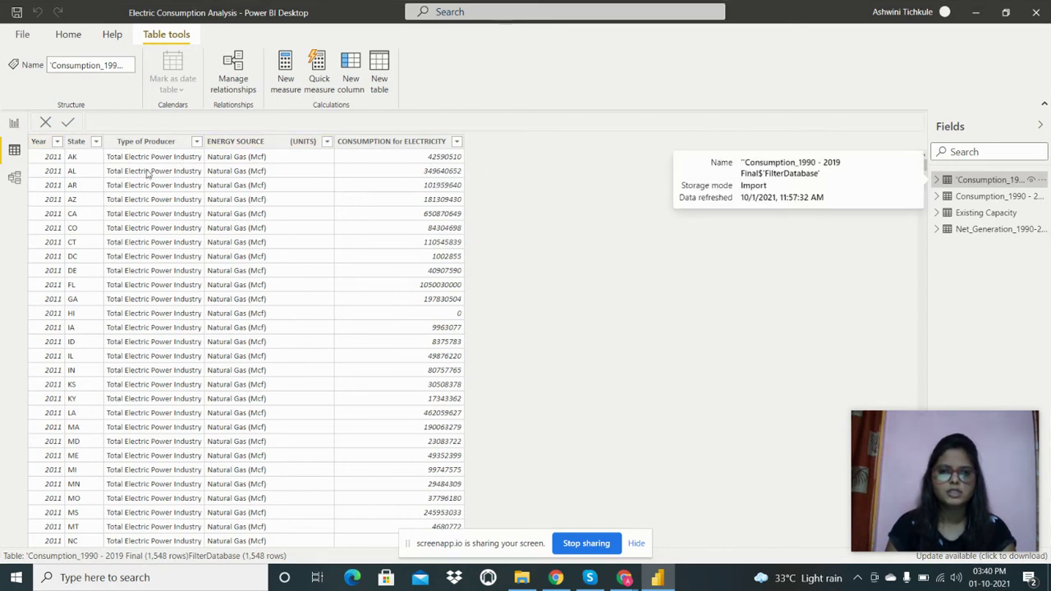
left_click(58, 143)
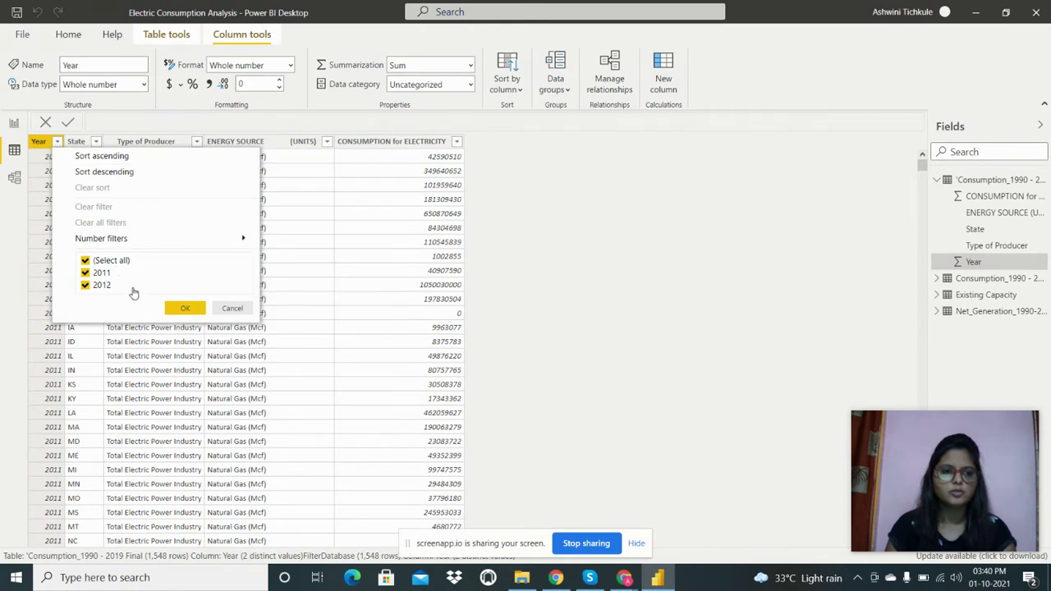
left_click(513, 241)
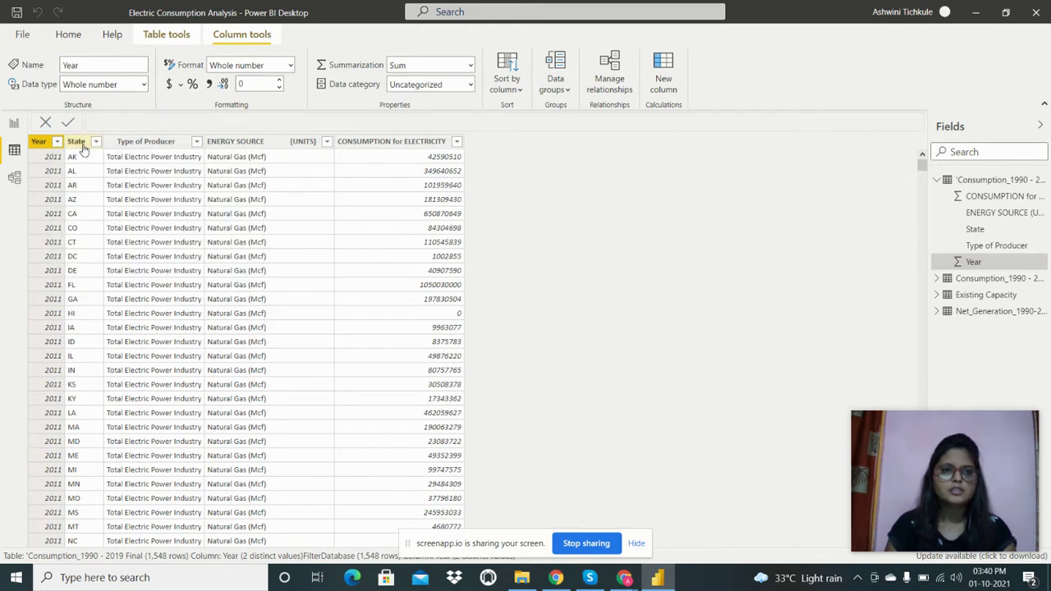
left_click(155, 142)
left_click(235, 145)
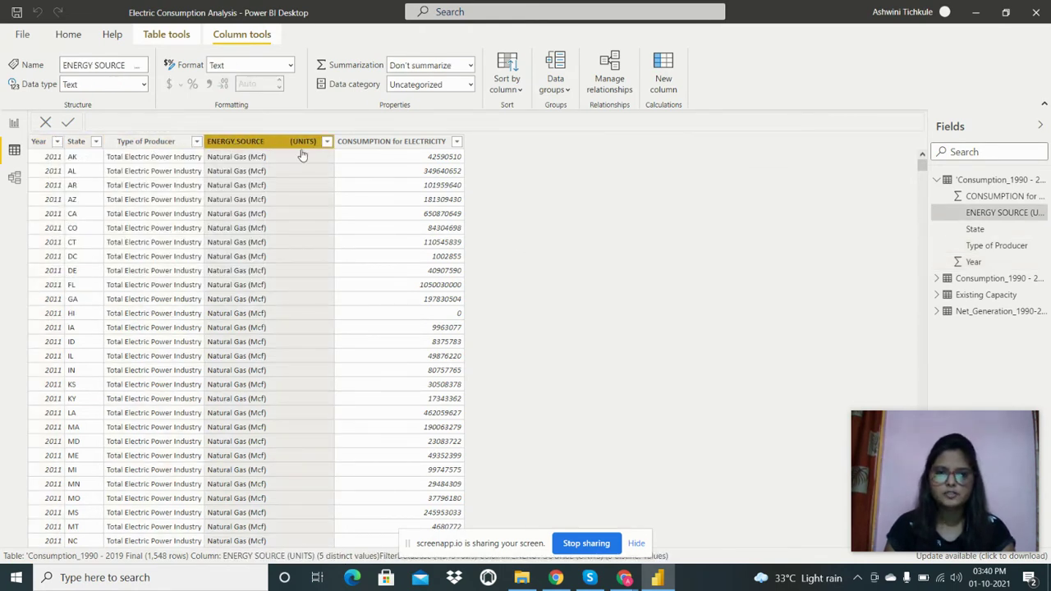
left_click(372, 148)
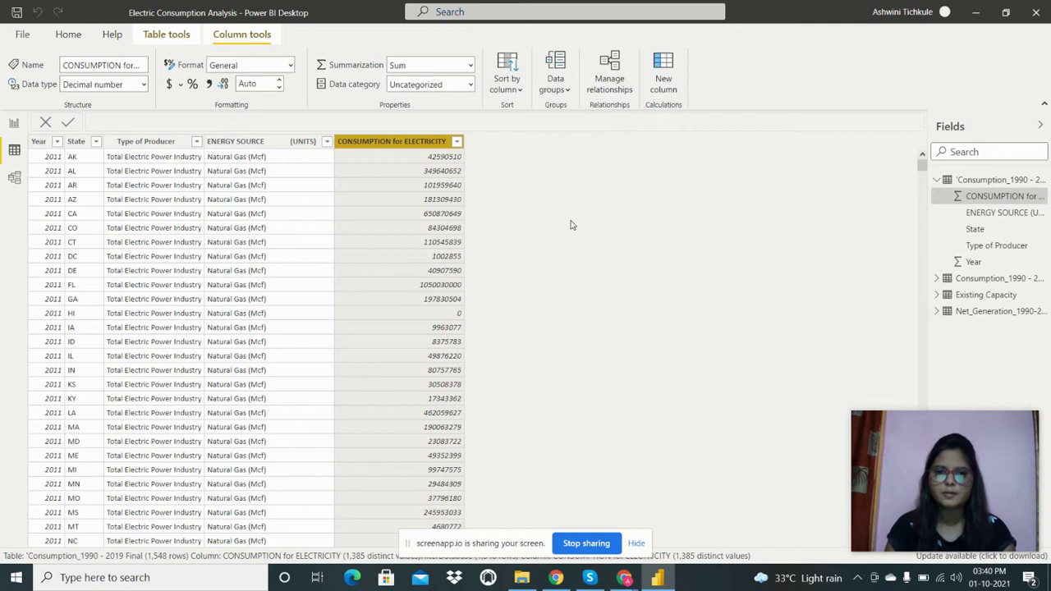
Examine the Consumption_1990 - 2019 Final table, checking its range of YEAR values and its state, producer, energy source and consumption columns.
left_click(936, 182)
left_click(959, 196)
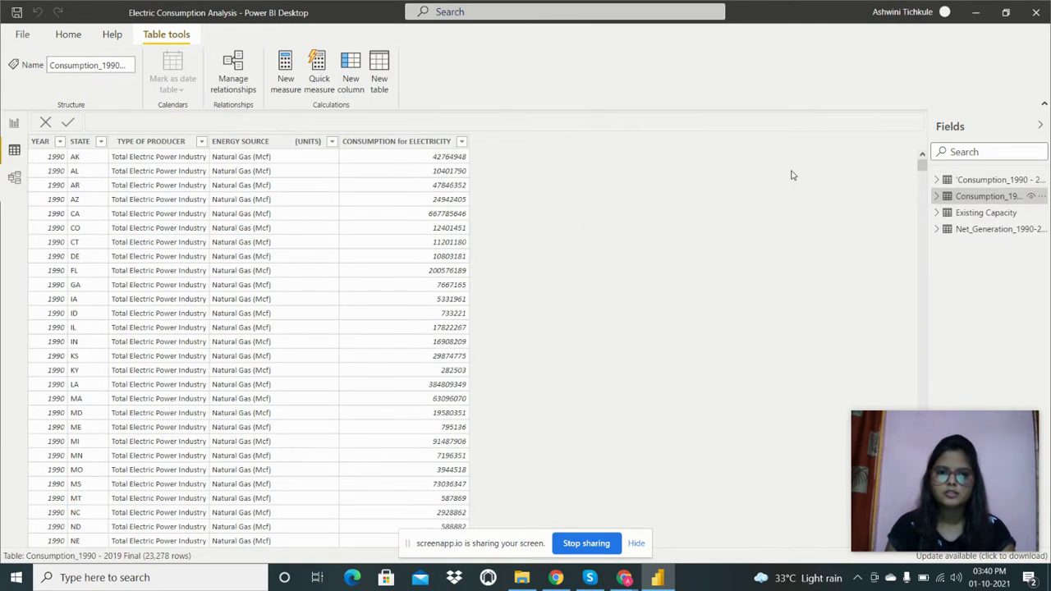
left_click(60, 144)
left_click(60, 143)
scroll(128, 394, "down", 3)
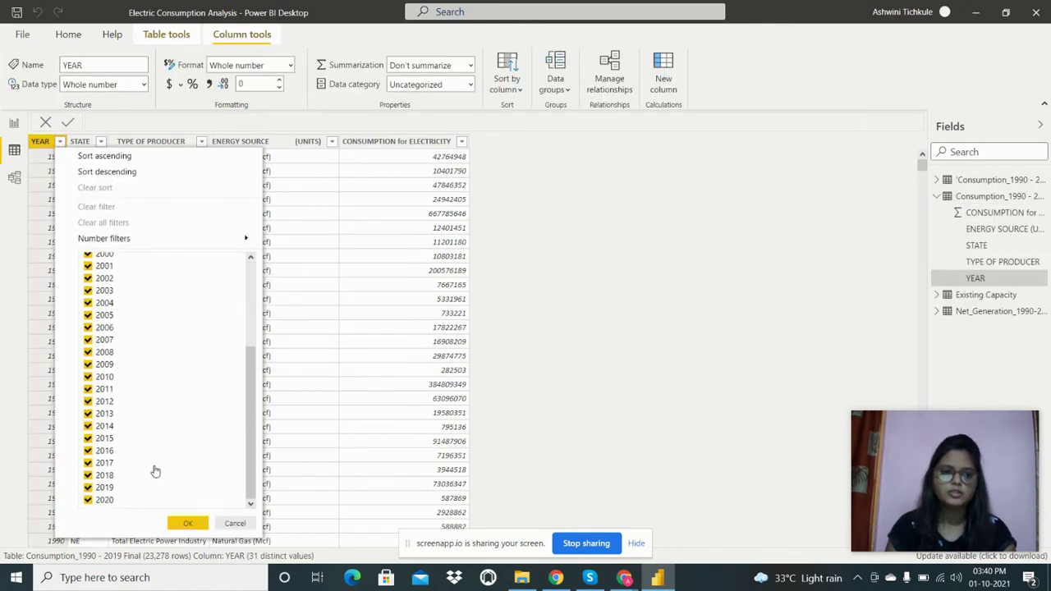
left_click(587, 350)
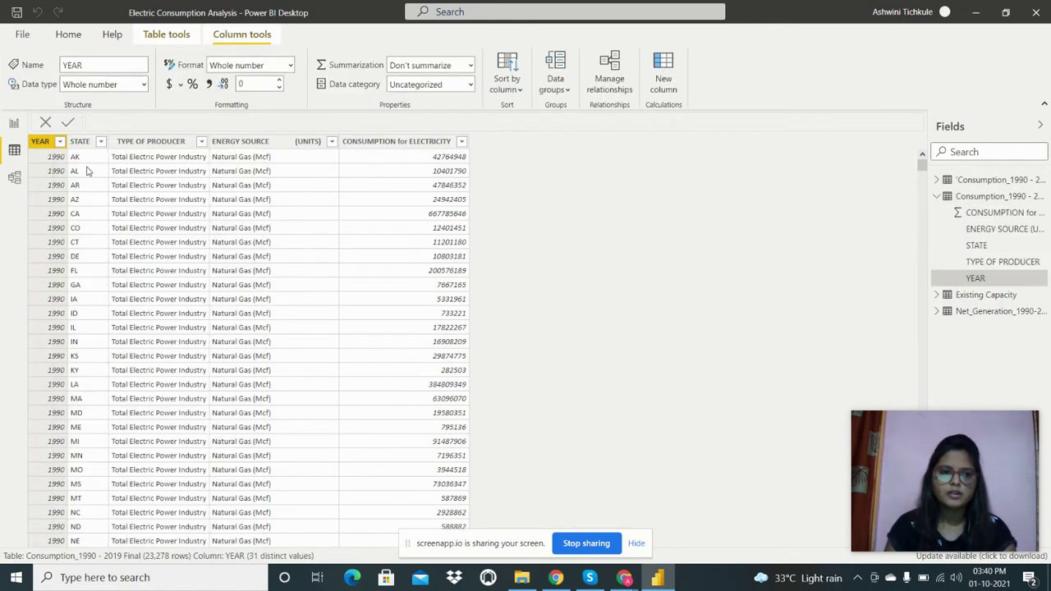
left_click(79, 143)
left_click(156, 143)
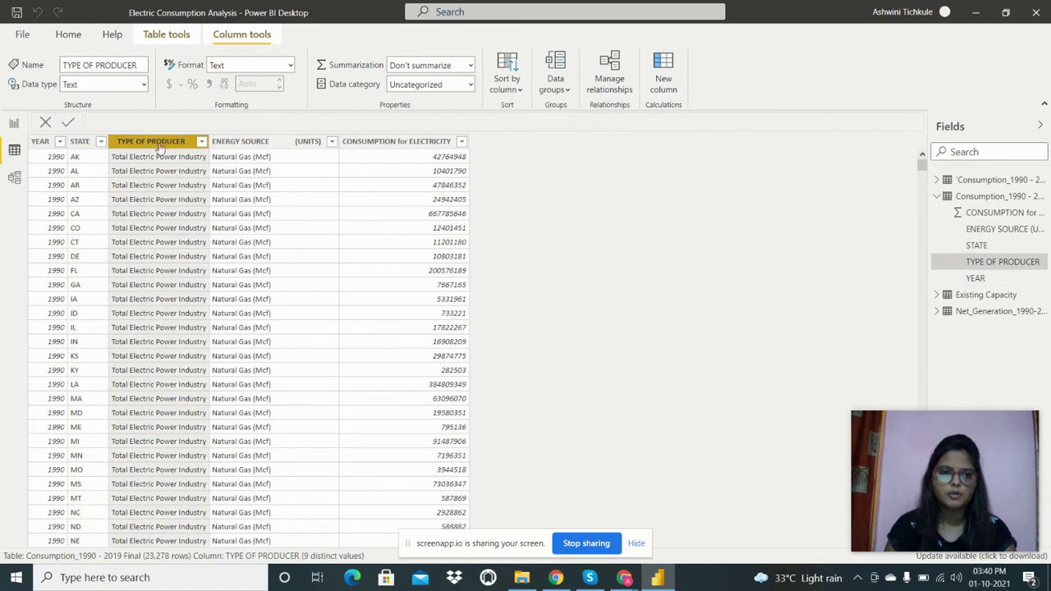
left_click(240, 145)
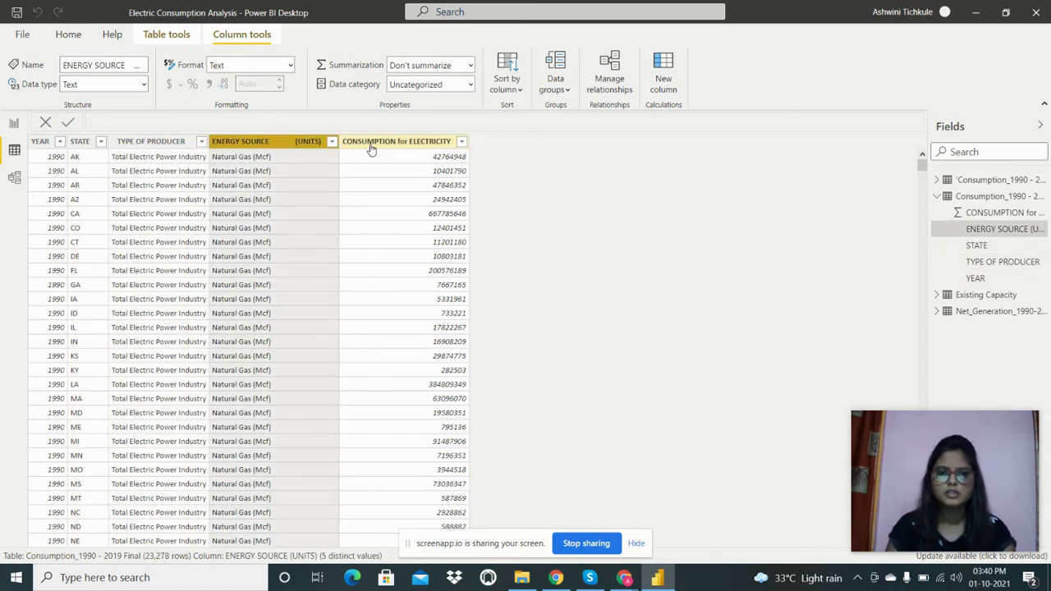
left_click(371, 145)
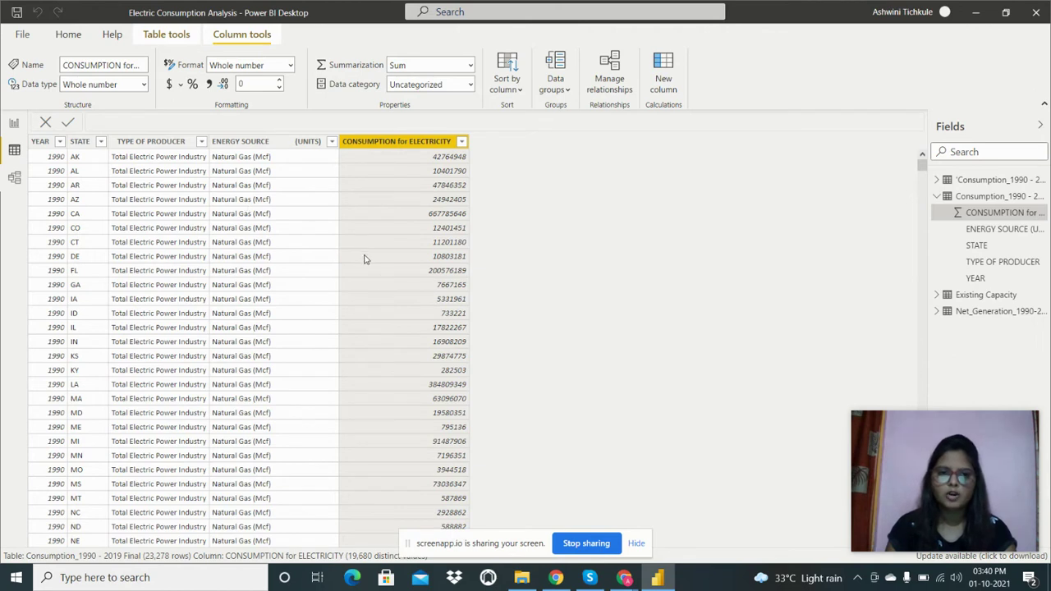
Display the Existing Capacity table and check the range of values in its Year column.
left_click(937, 196)
left_click(978, 214)
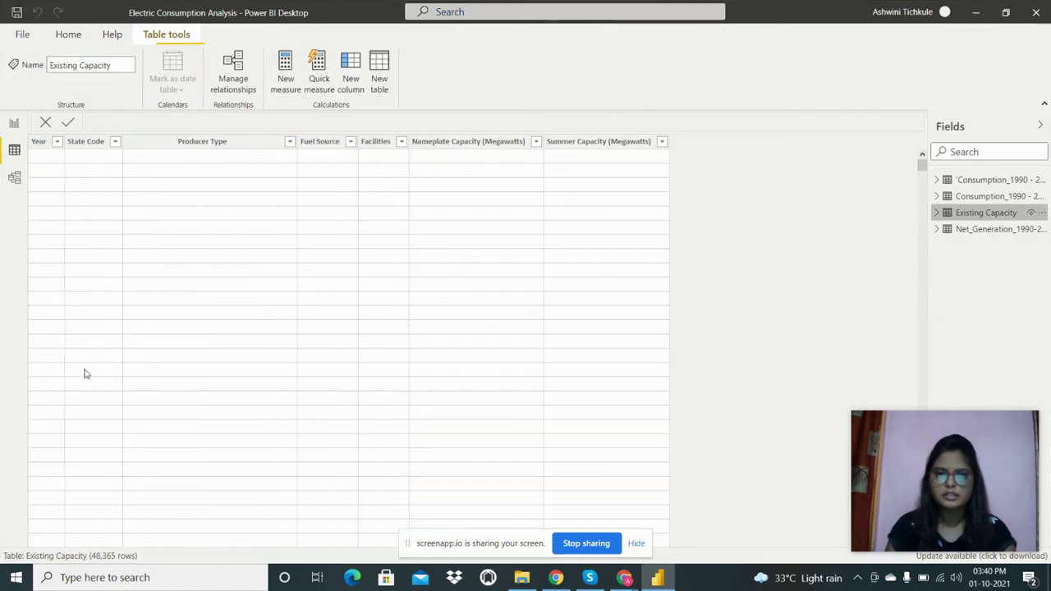
left_click(57, 143)
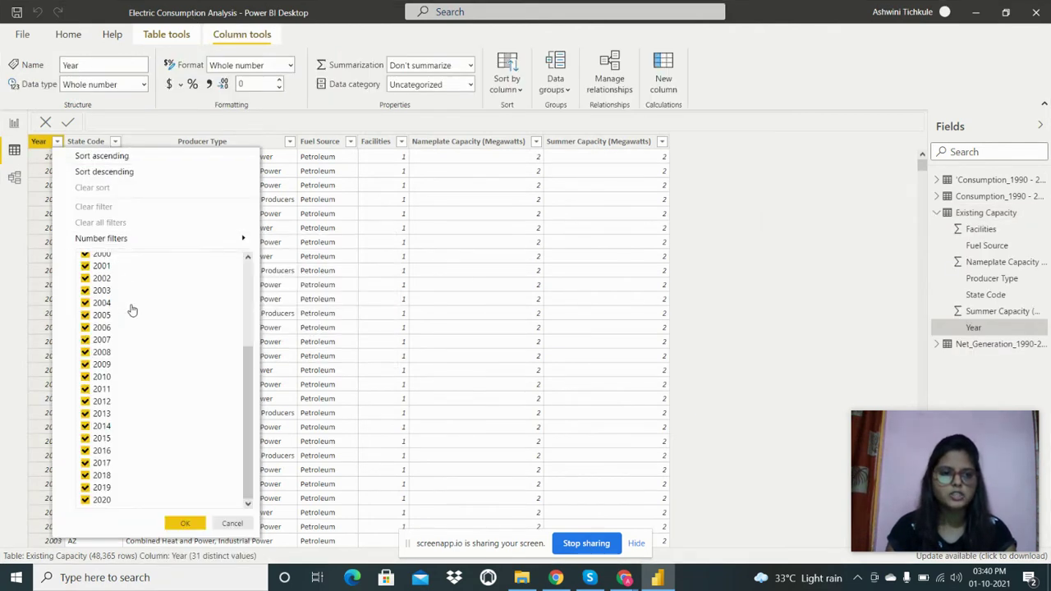
scroll(154, 425, "up", 3)
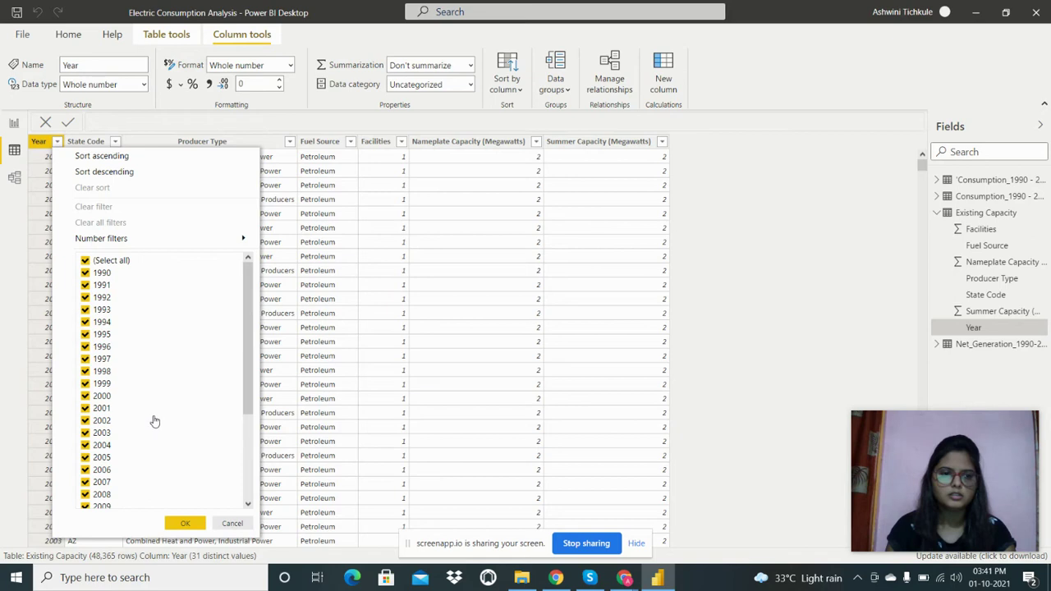
left_click(215, 156)
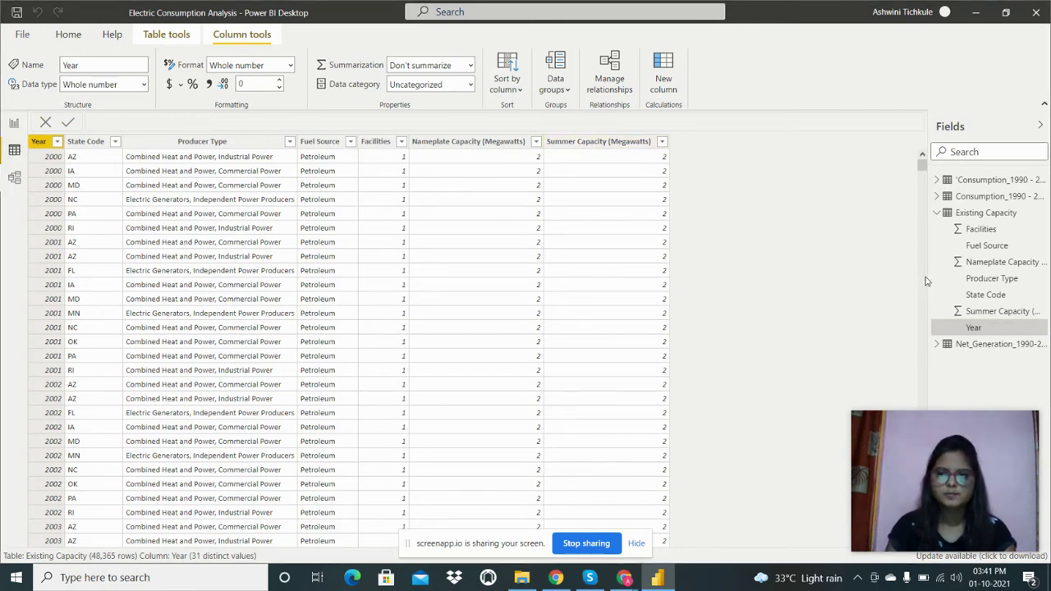
Examine the Net_Generation_1990-2020 Final table, checking its YEAR values and its state, producer, energy source and generation columns.
left_click(937, 215)
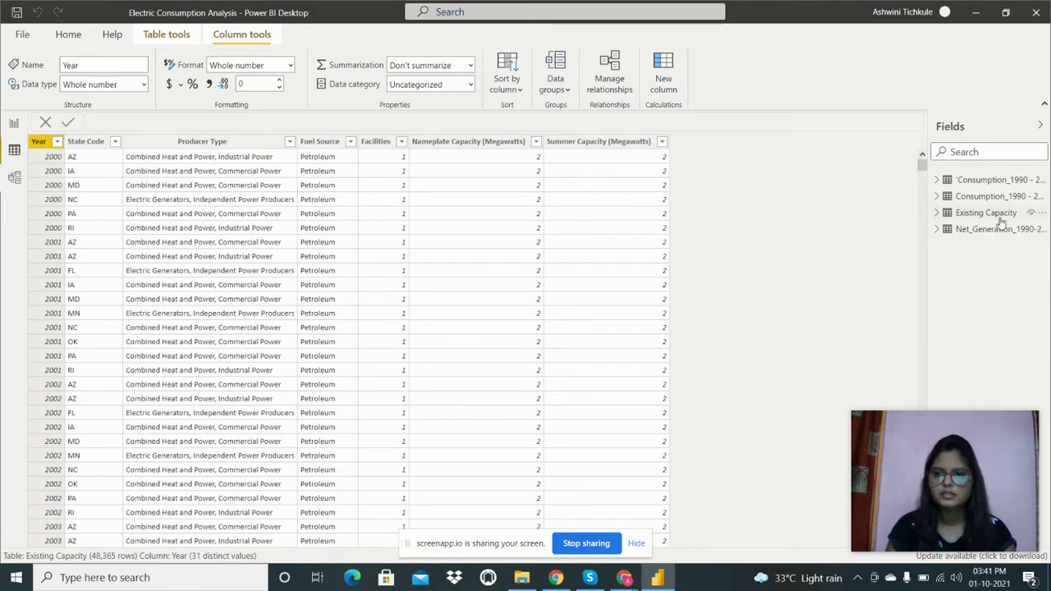
left_click(978, 233)
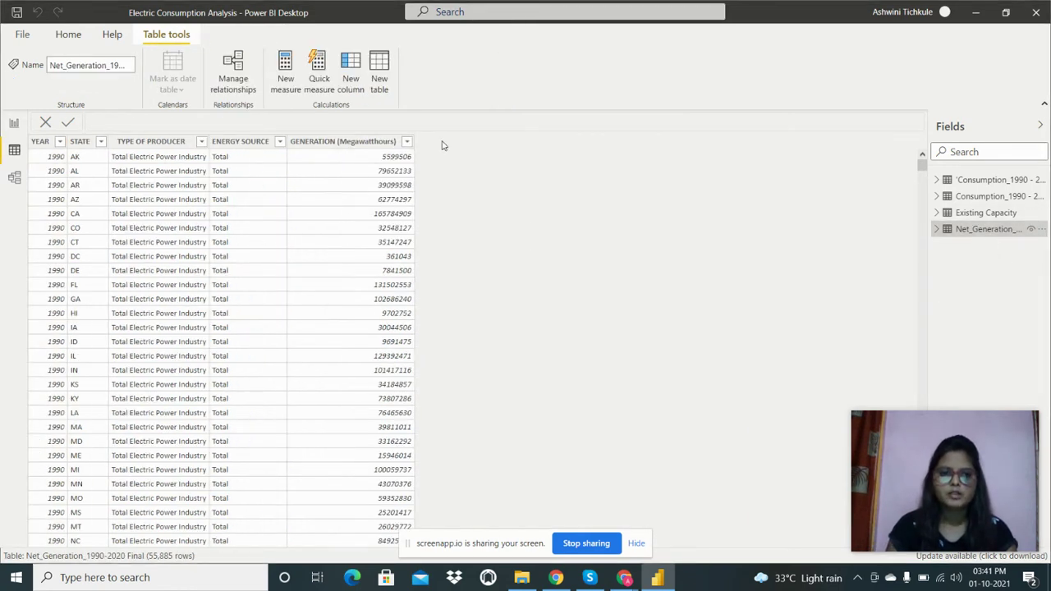
left_click(59, 144)
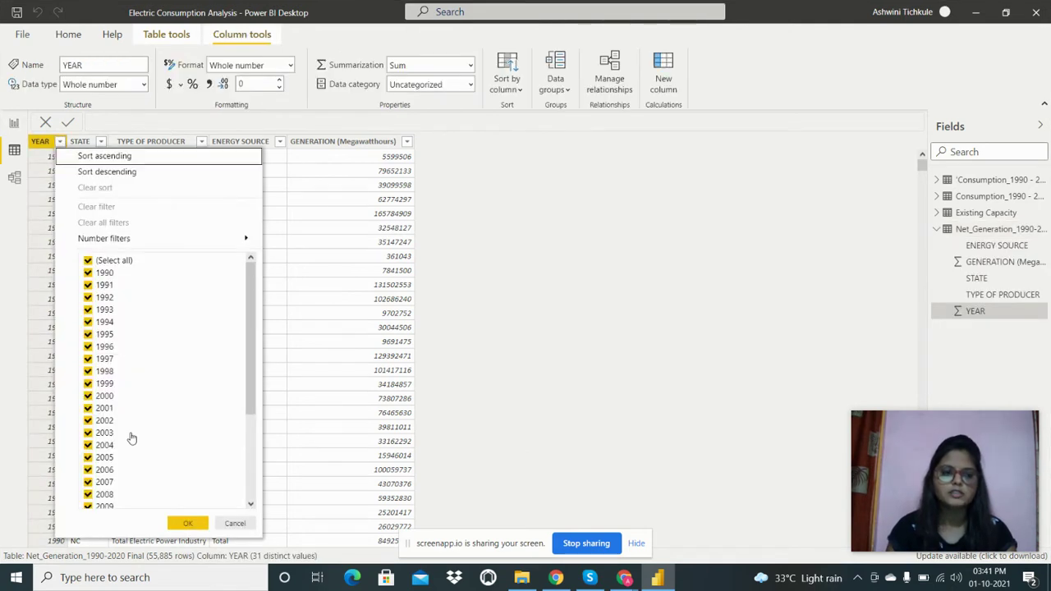
scroll(132, 436, "down", 4)
left_click(444, 255)
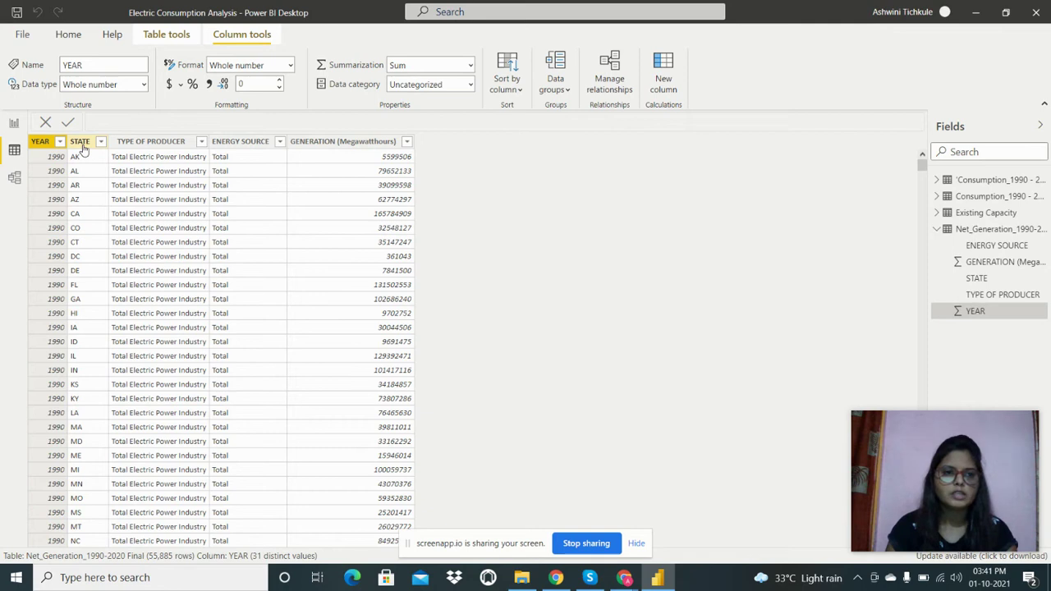
left_click(81, 145)
left_click(151, 144)
left_click(257, 147)
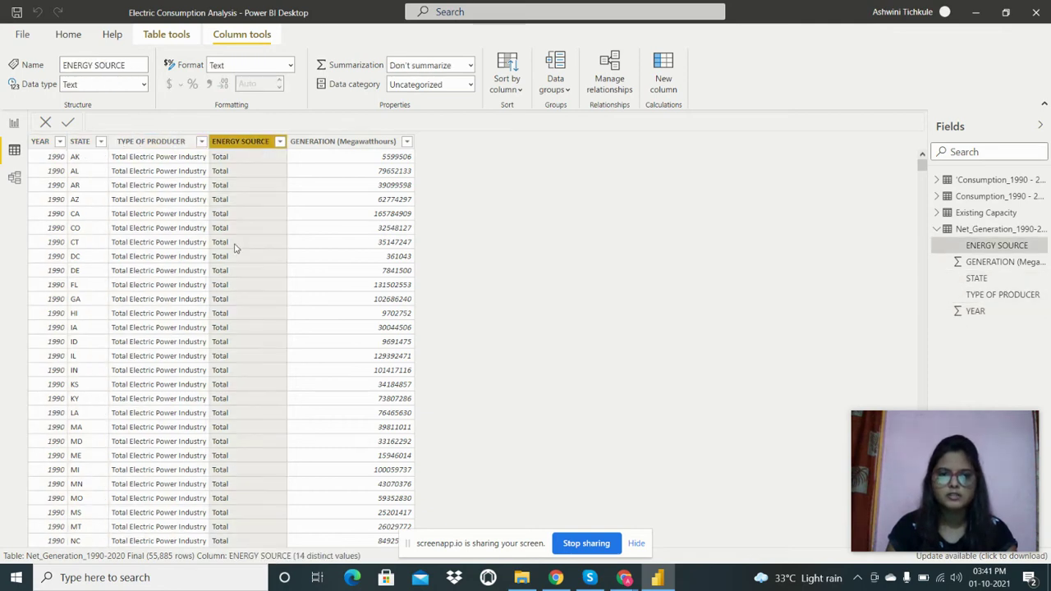
left_click(333, 145)
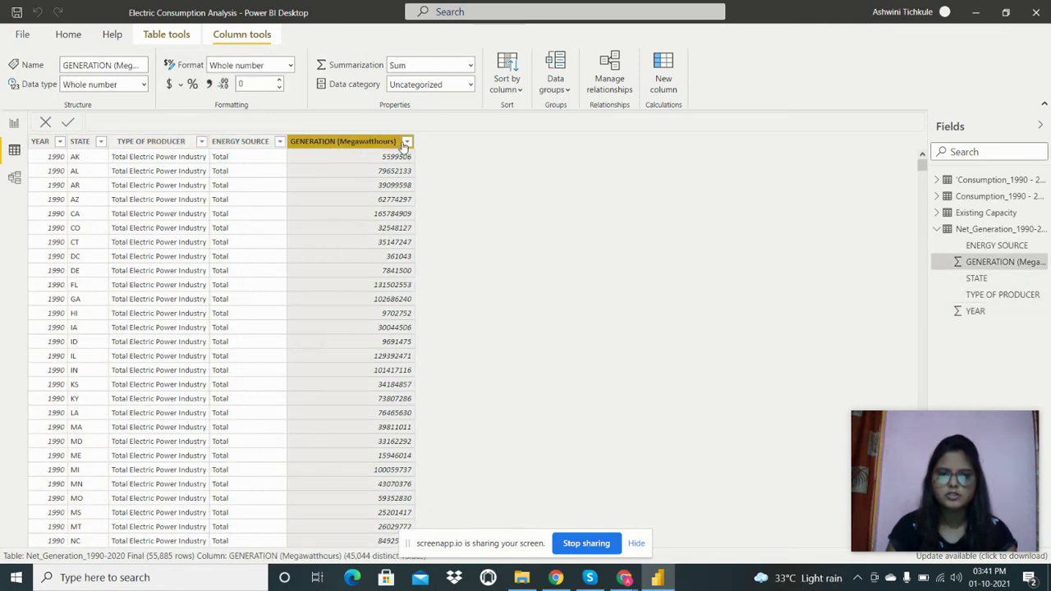
Return to the EC1 report page and inspect the text formatting of the Electricity Consumption Analysis title.
left_click(14, 123)
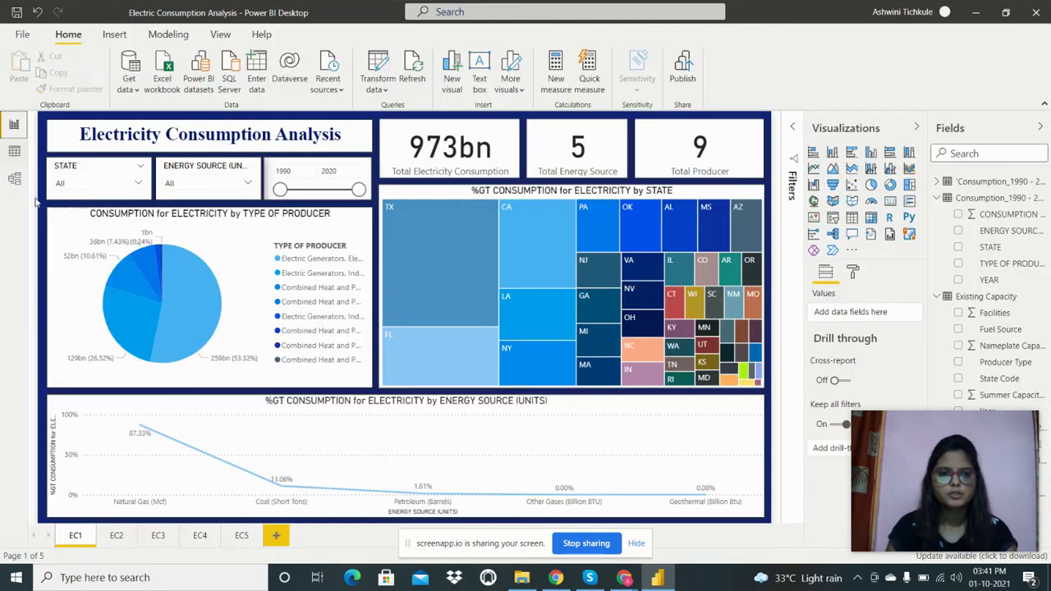
left_click(357, 133)
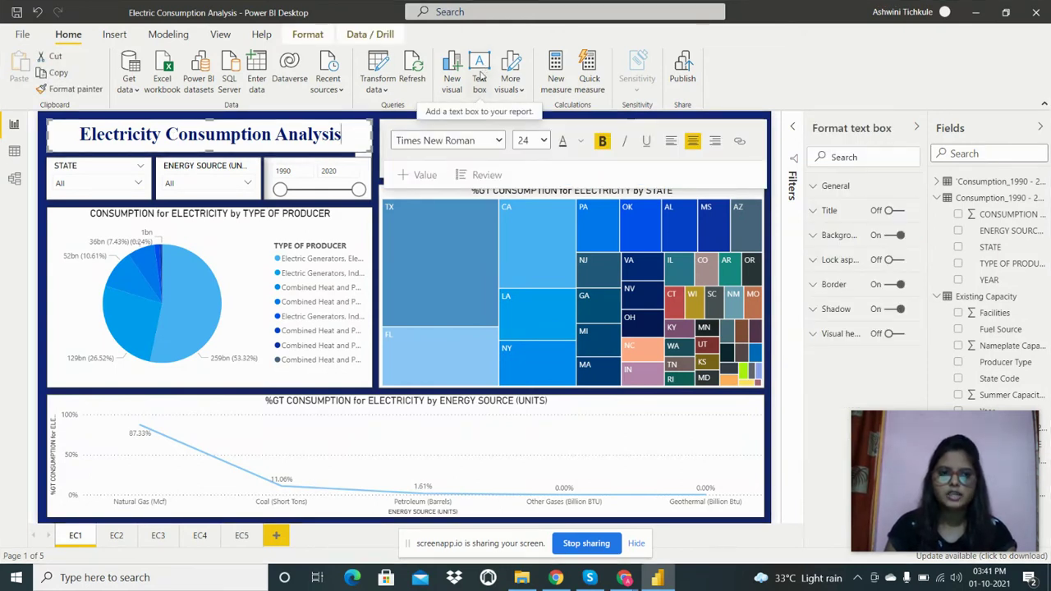
left_click_drag(343, 140, 72, 134)
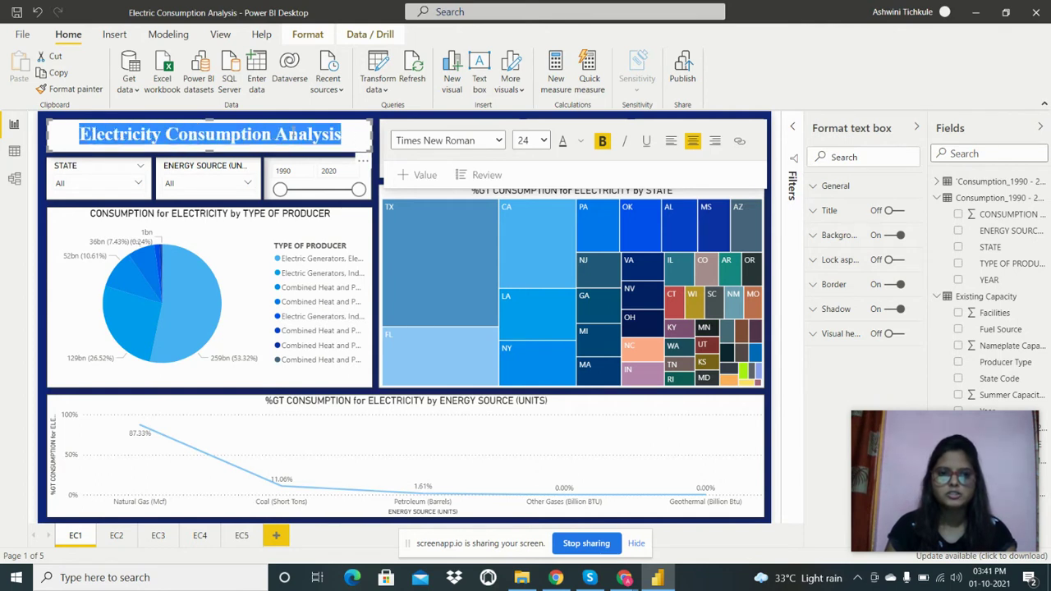
left_click(381, 120)
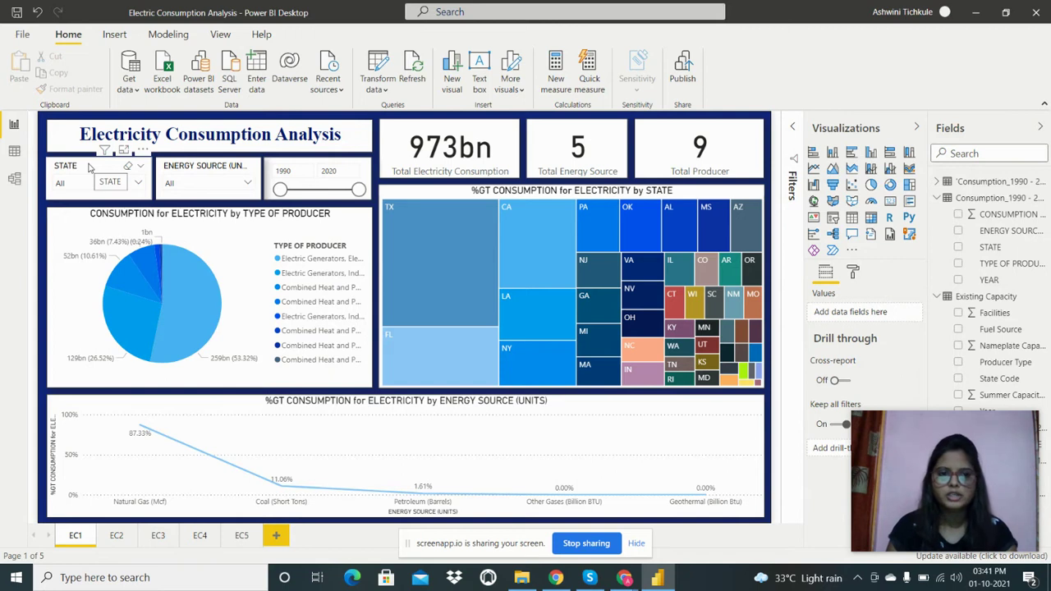
View the choices in the STATE and ENERGY SOURCE slicers, and inspect the field behind the year range slicer.
left_click(137, 184)
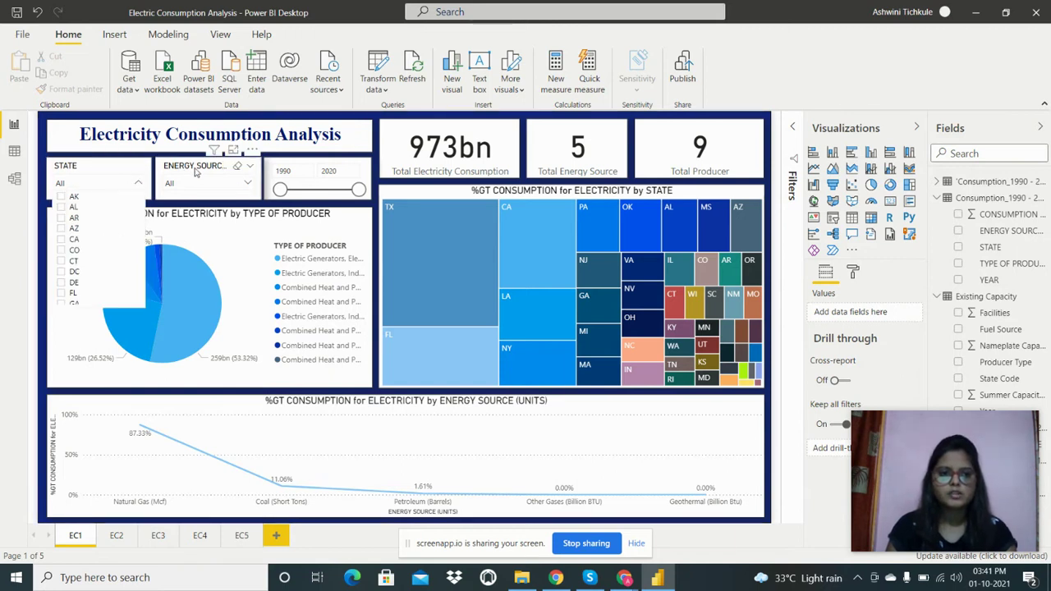
left_click(247, 186)
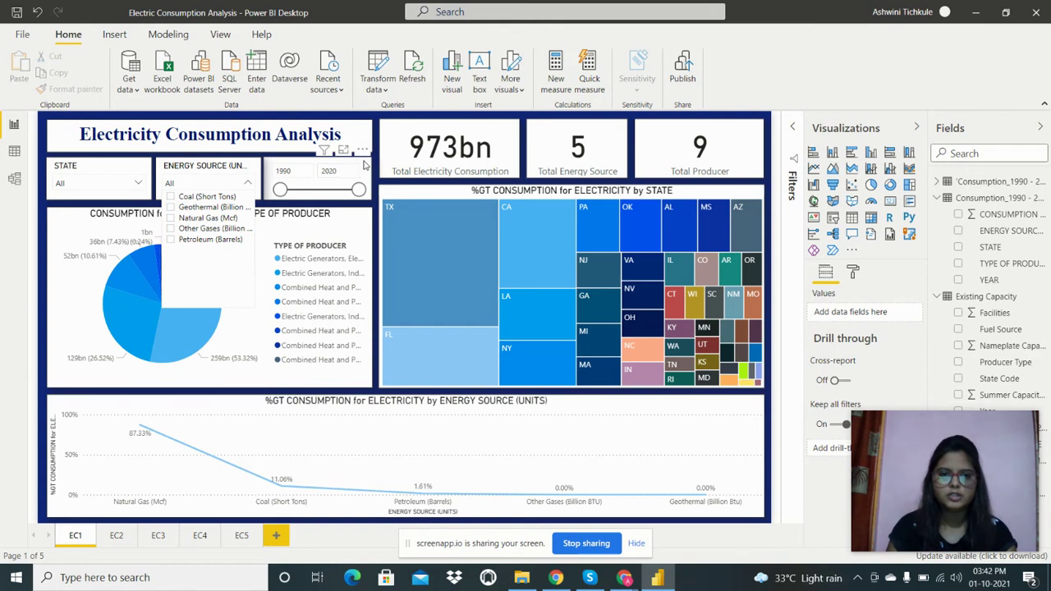
left_click(295, 171)
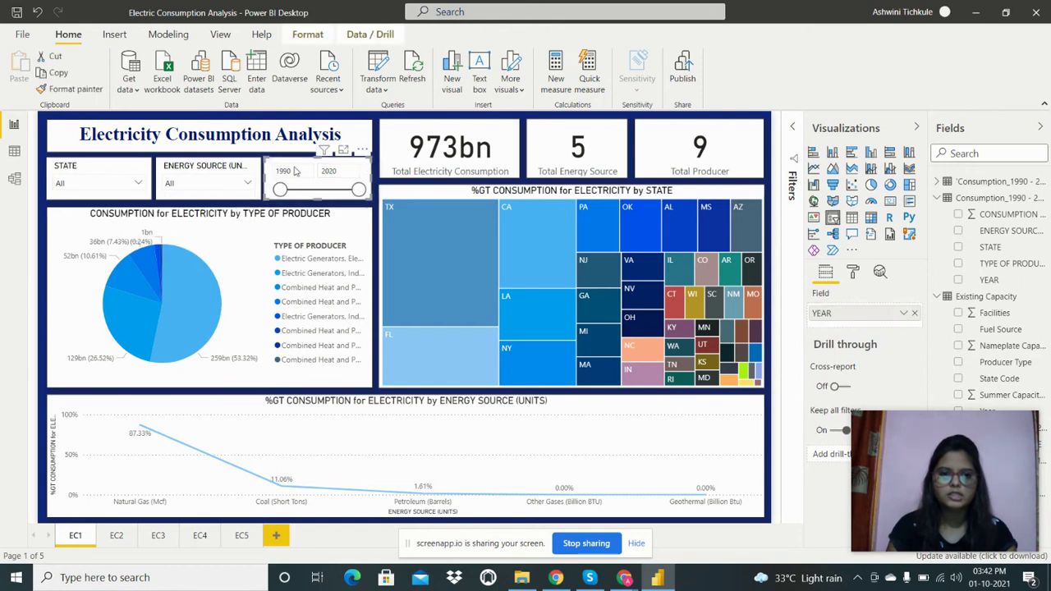
Filter the EC1 page to state AK with the STATE slicer and inspect the AK tile's details in the treemap.
left_click(92, 167)
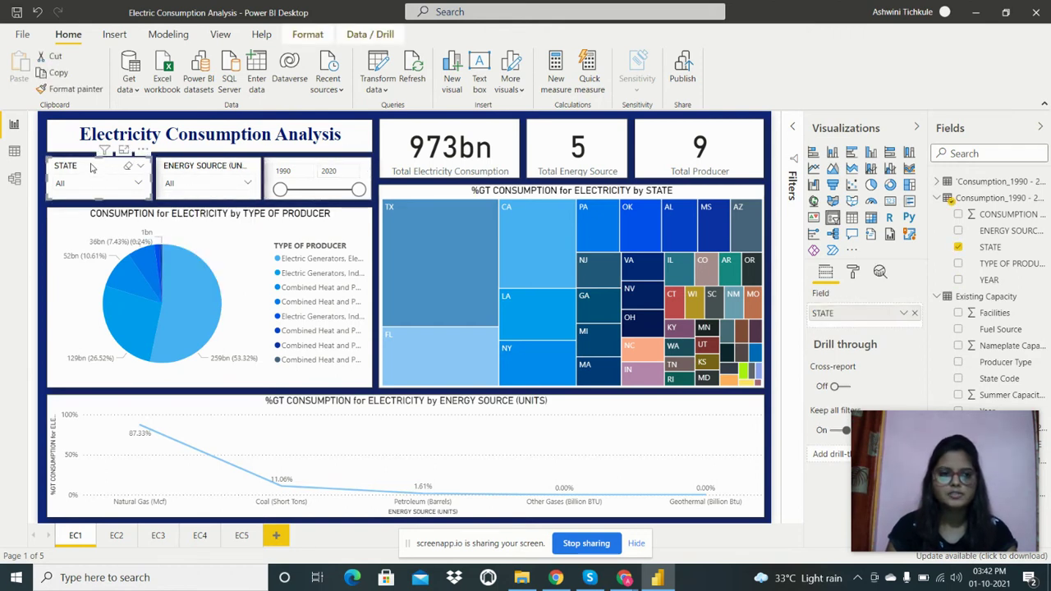
left_click(139, 186)
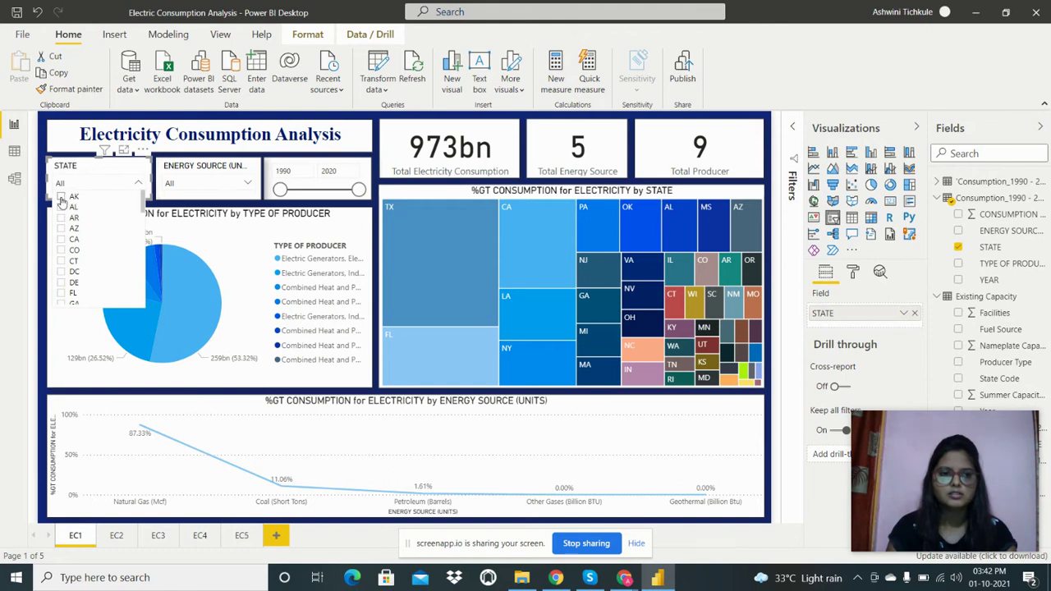
left_click(61, 198)
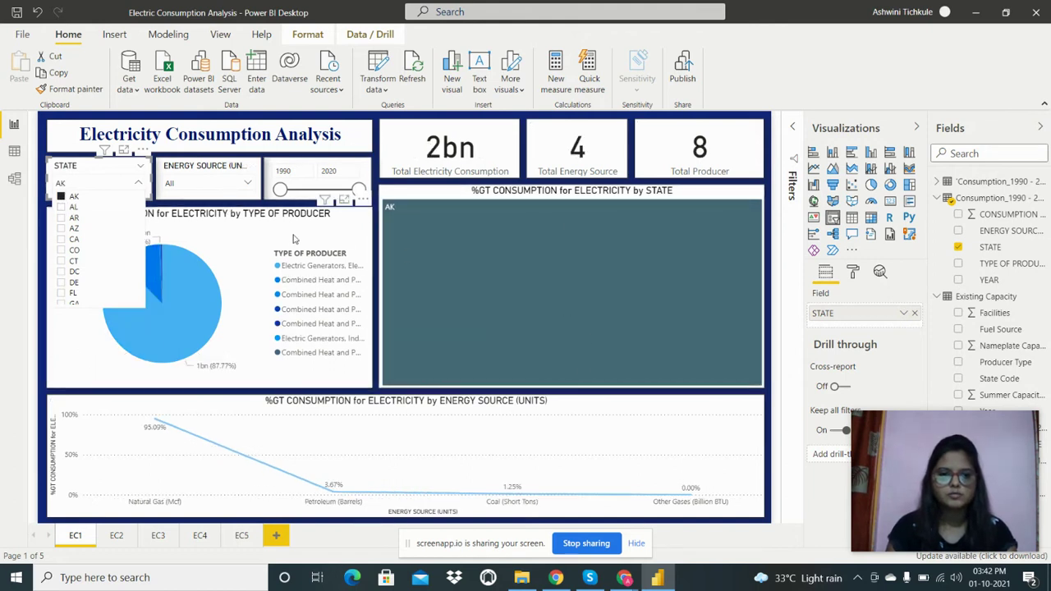
mouse_move(528, 269)
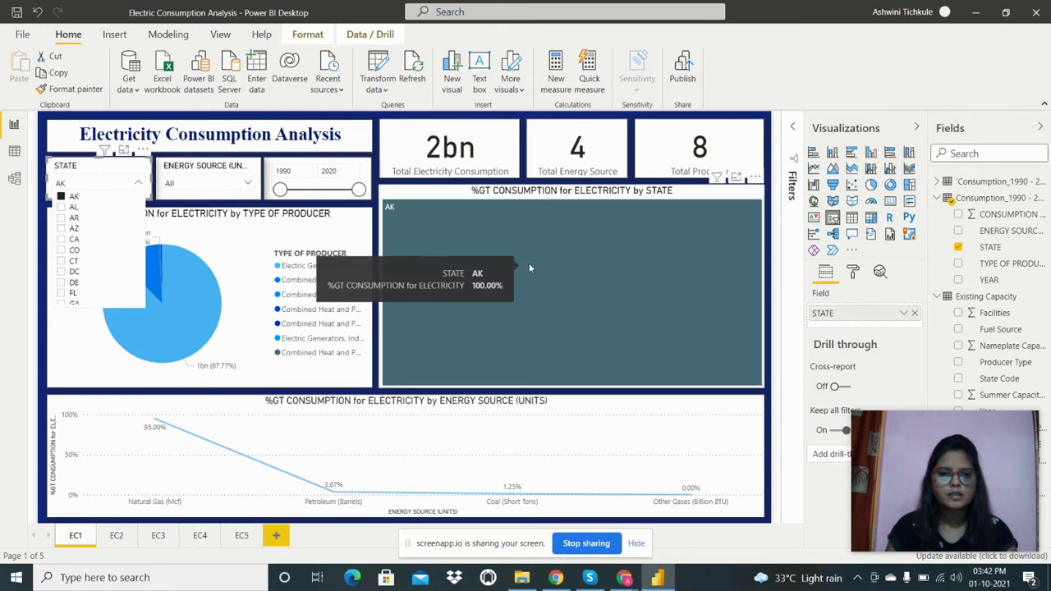
Clear the AK selection in the STATE slicer so the EC1 page covers all states.
left_click(216, 203)
left_click(138, 187)
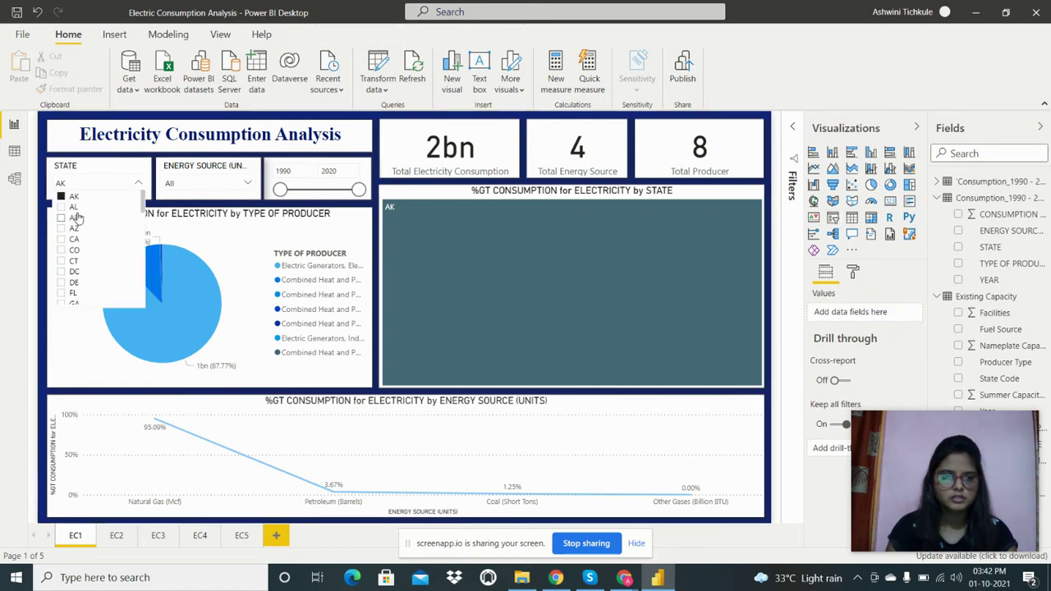
left_click(61, 199)
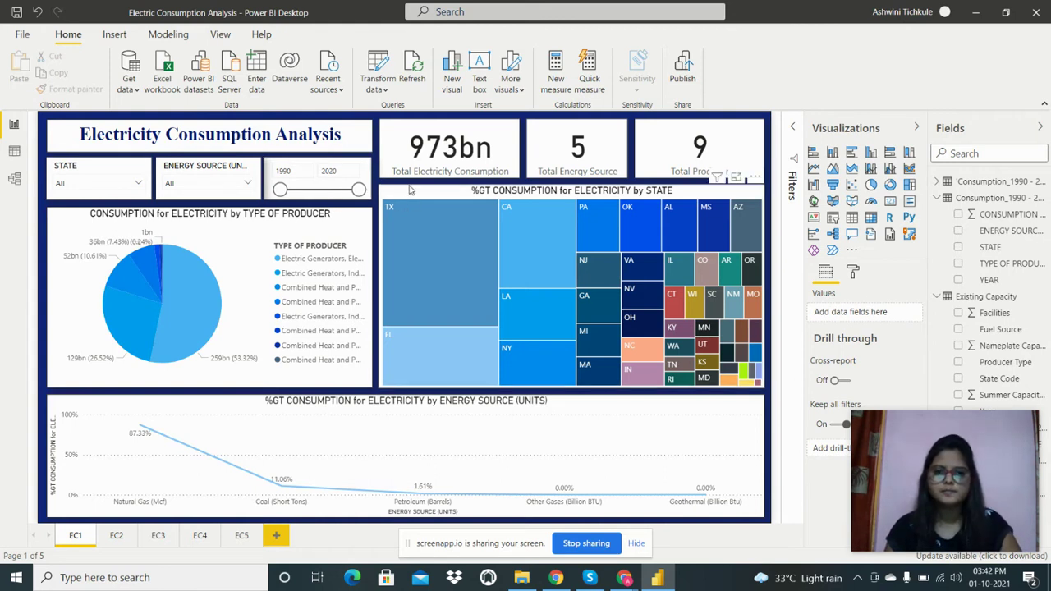
Inspect the Total Electricity Consumption, Total Energy Source and Total Producer cards and the pie chart of consumption by type of producer.
left_click(406, 138)
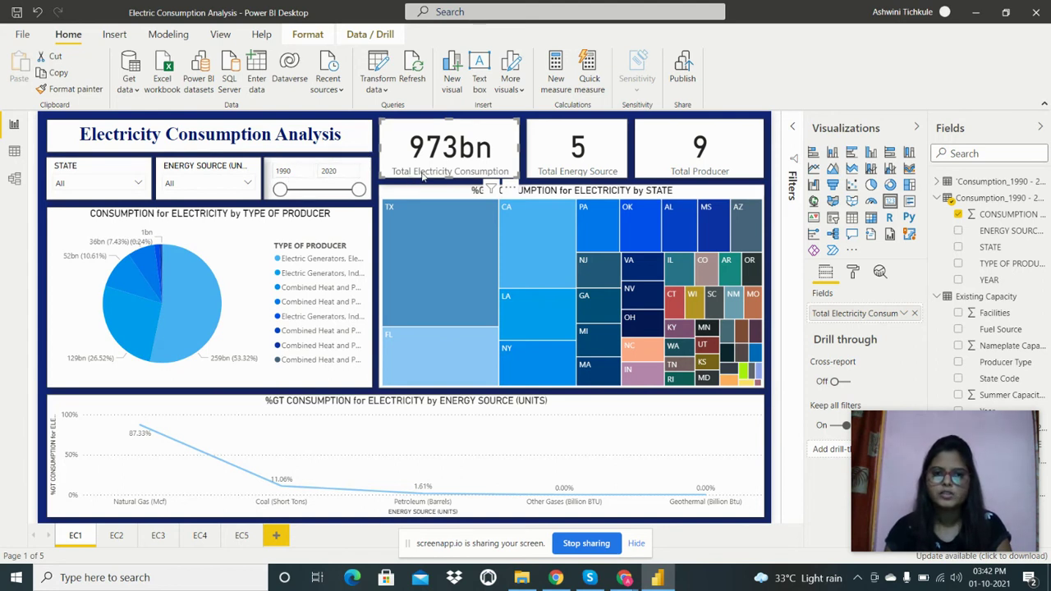
left_click(556, 146)
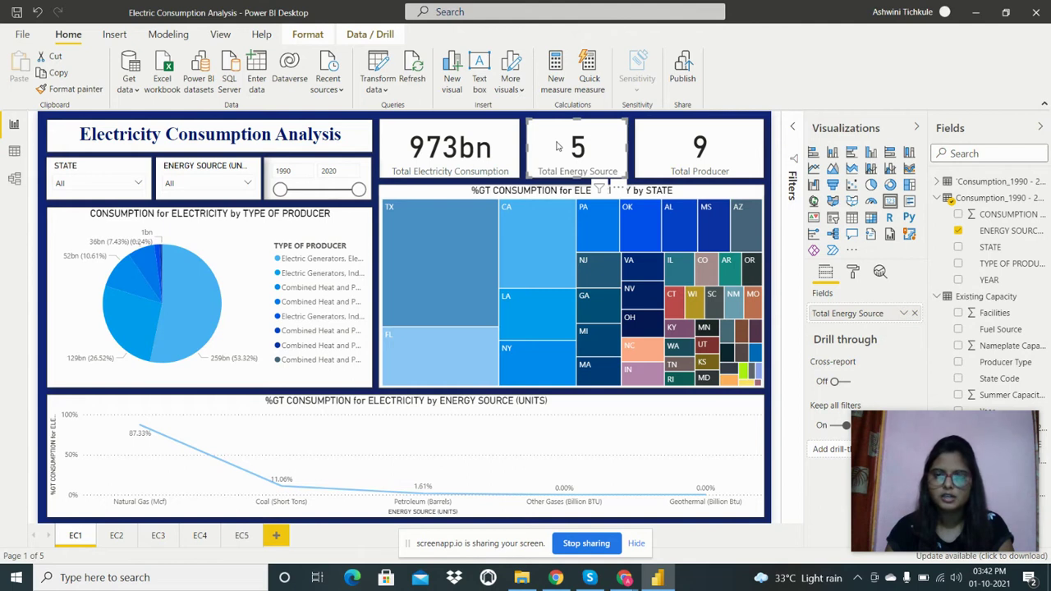
left_click(691, 166)
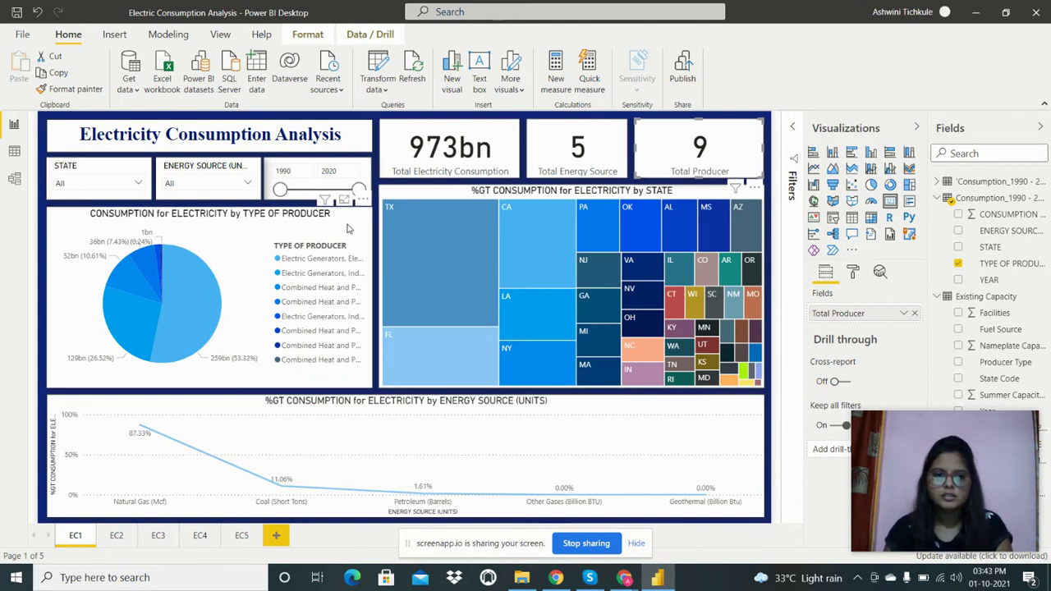
left_click(64, 221)
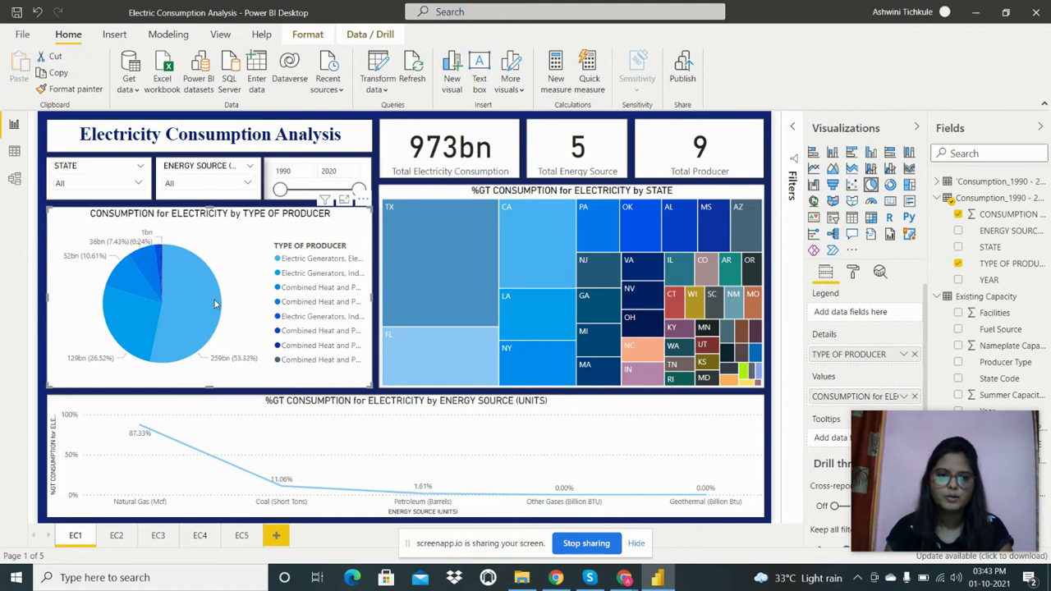
mouse_move(215, 304)
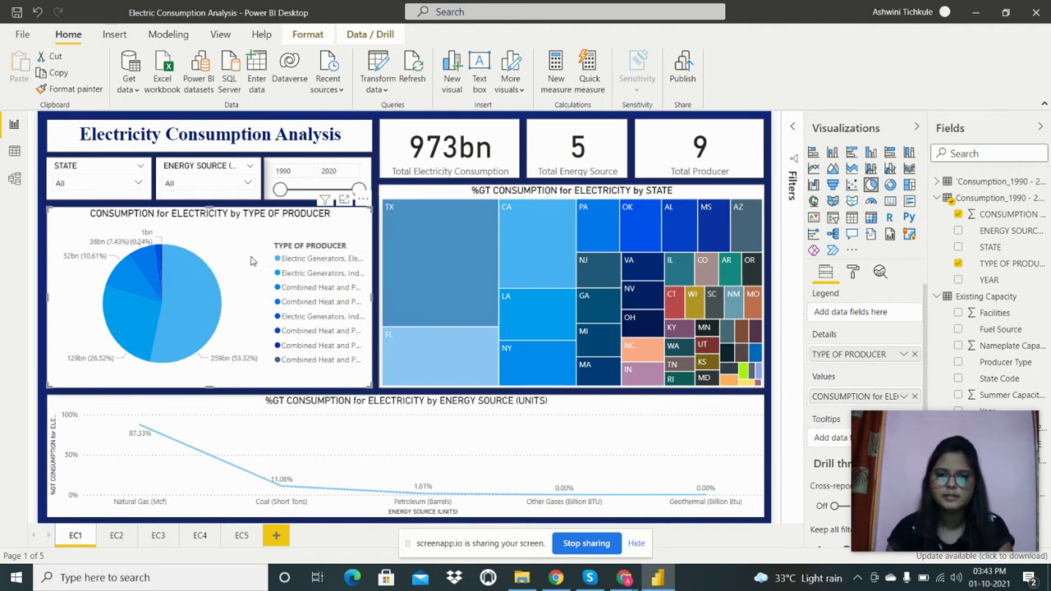
Highlight the TX tile in the treemap of consumption by state to view its share, and clear the highlight.
left_click(397, 194)
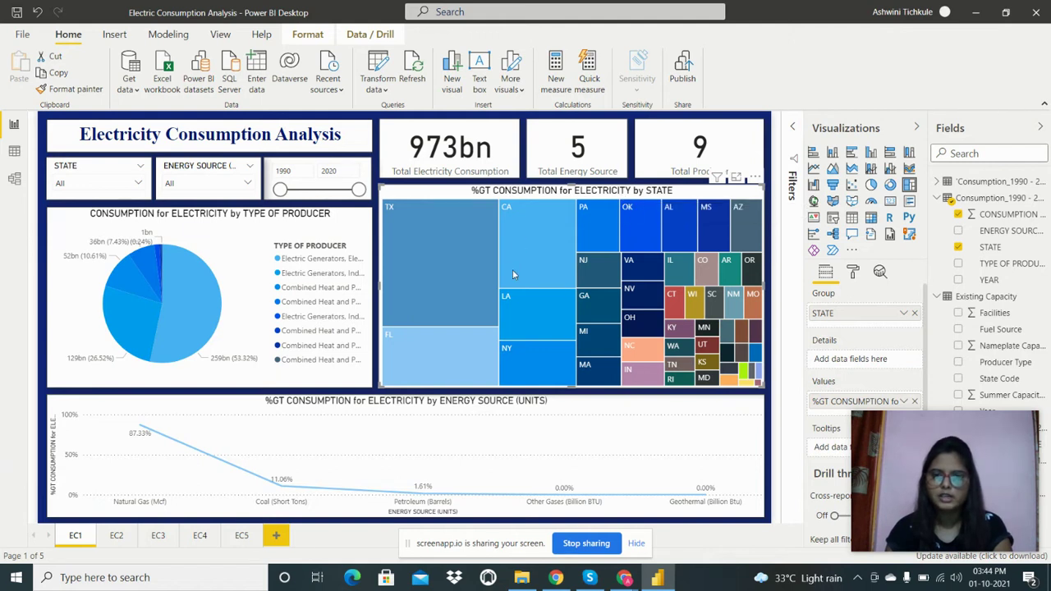
left_click(439, 258)
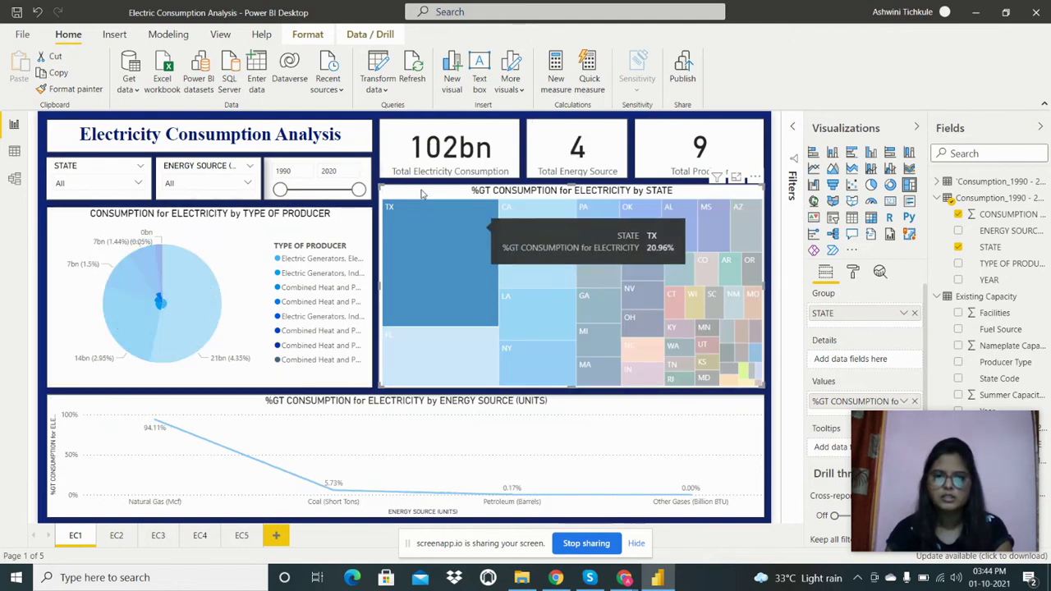
left_click(430, 230)
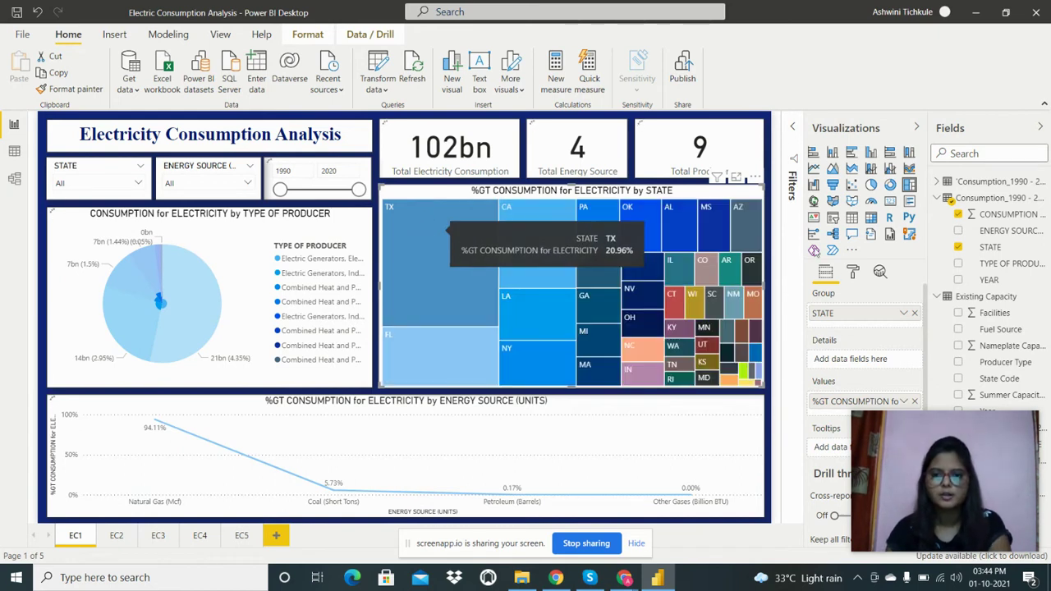
Turn on data labels for the treemap of consumption by state and check the TX tile with them.
left_click(853, 272)
scroll(843, 344, "down", 1)
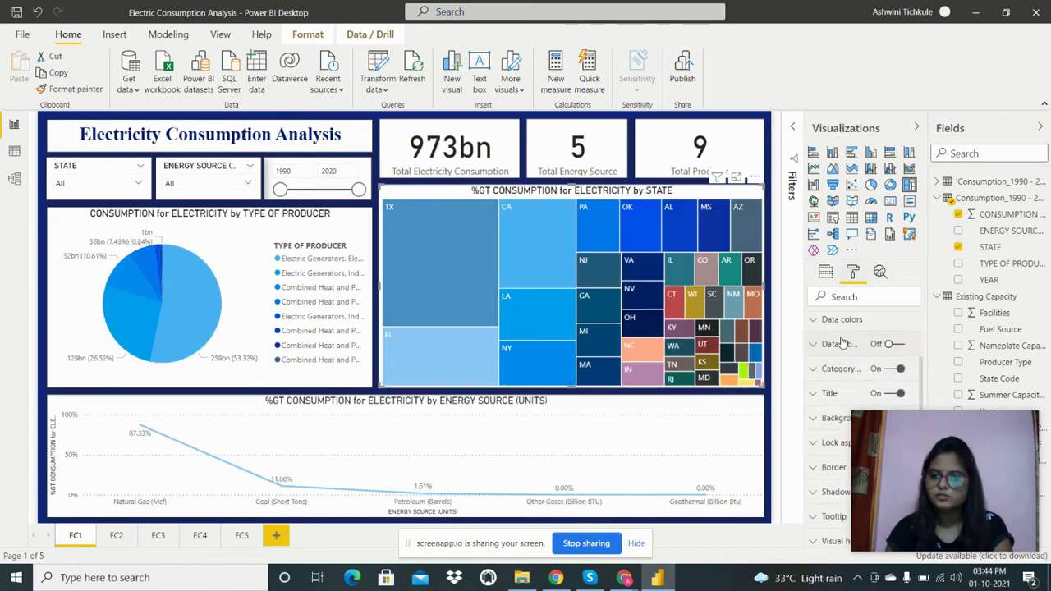
left_click(891, 345)
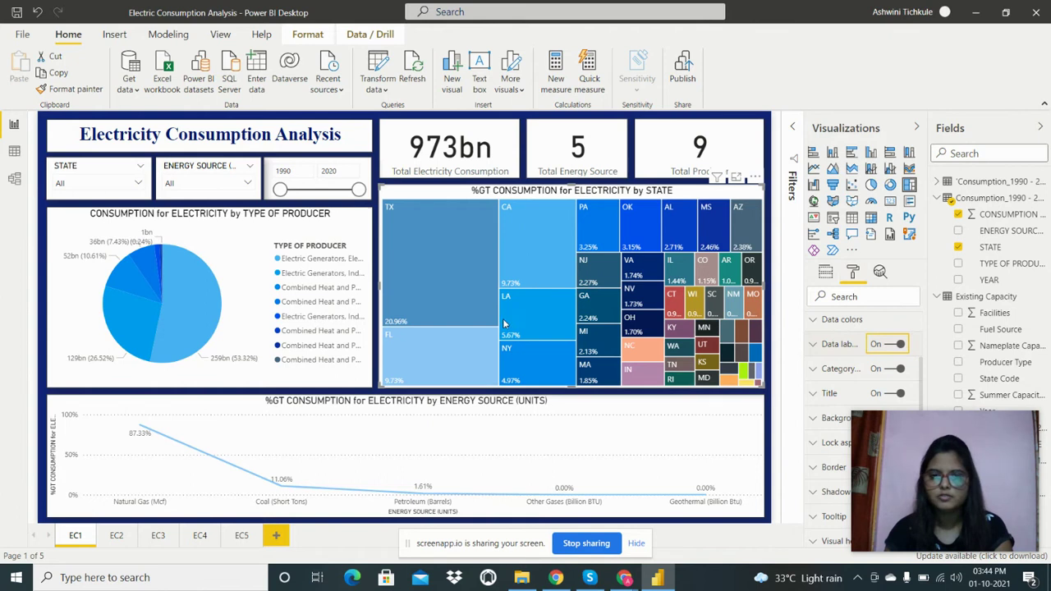
left_click(441, 242)
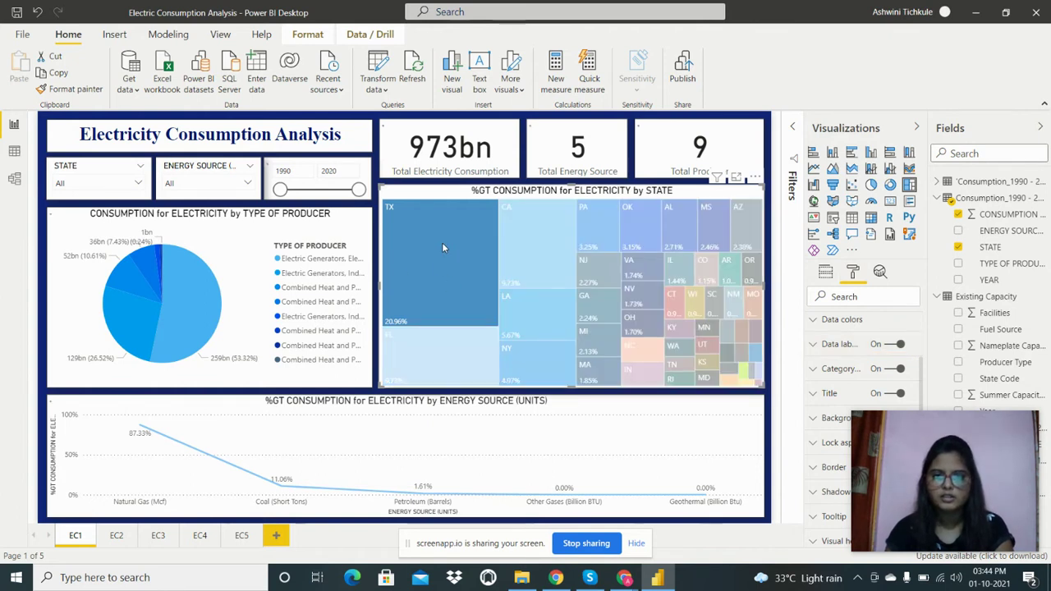
left_click(422, 261)
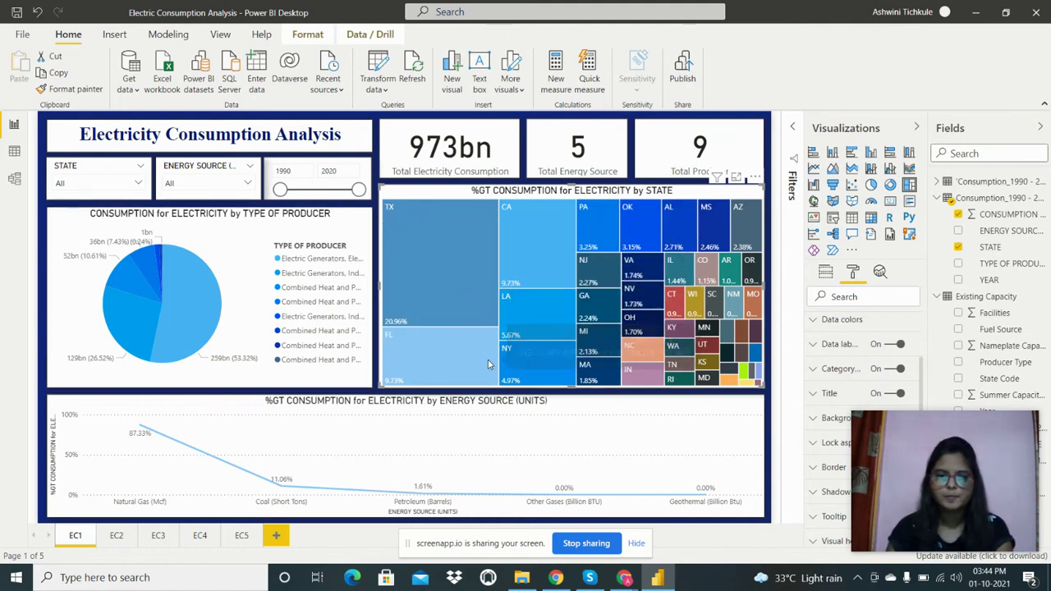
Examine the Natural Gas, Coal and Petroleum points in the line chart of consumption by energy source.
left_click(169, 408)
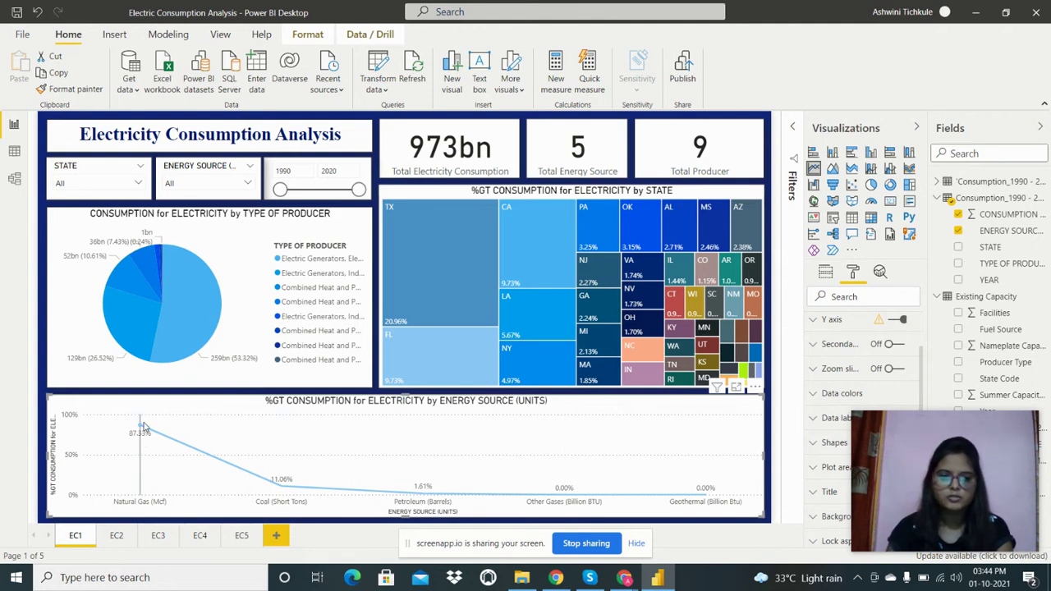
mouse_move(143, 426)
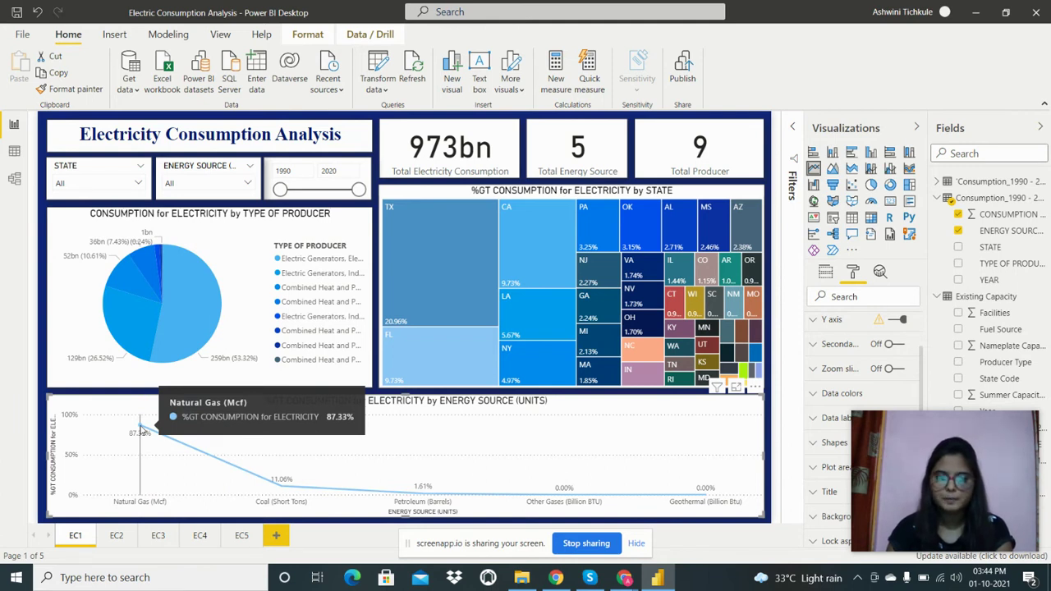
mouse_move(267, 496)
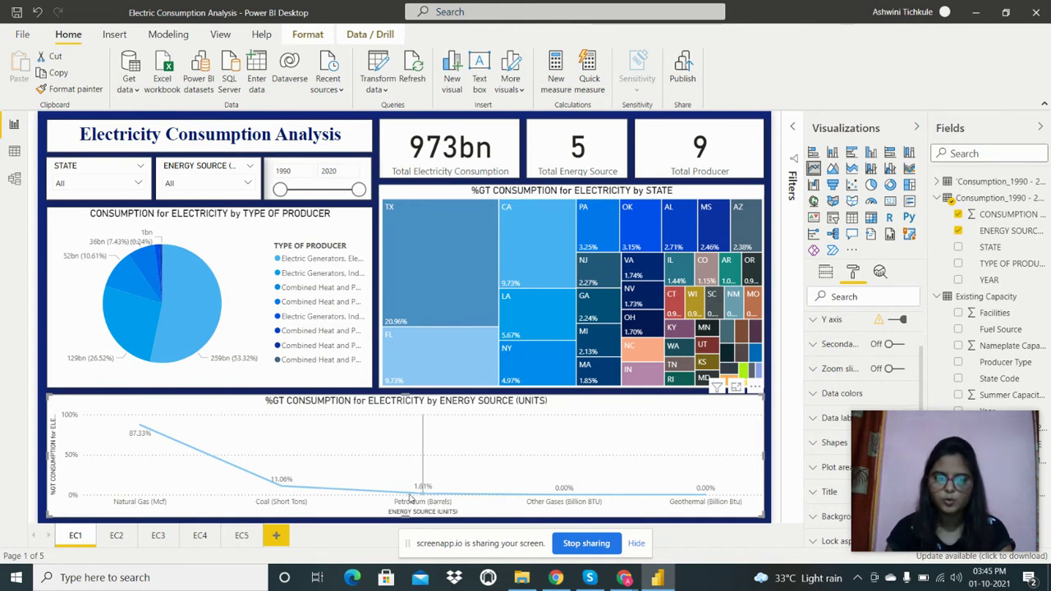
mouse_move(423, 493)
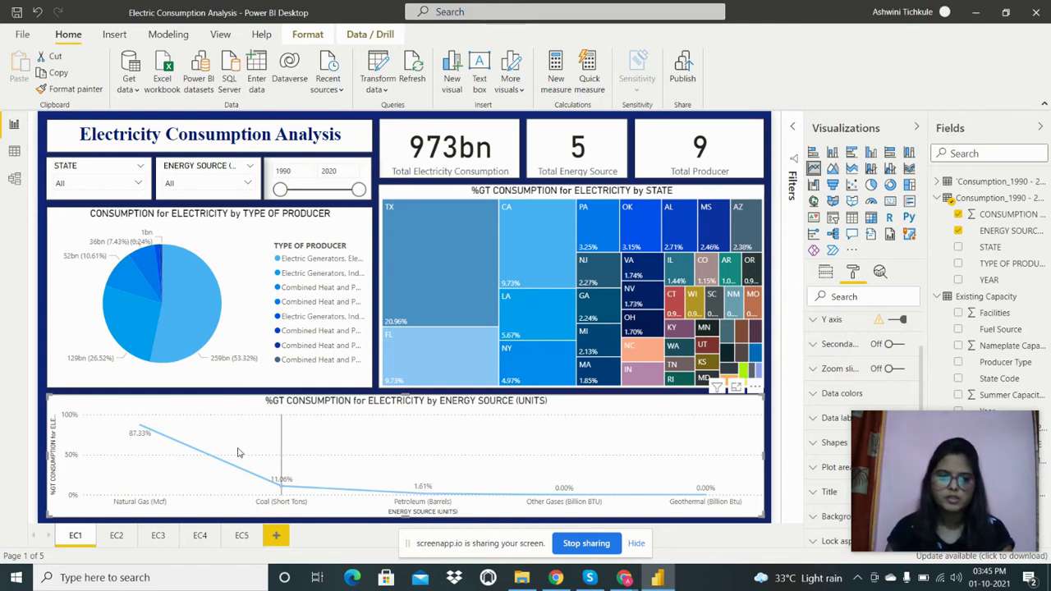
key("Escape")
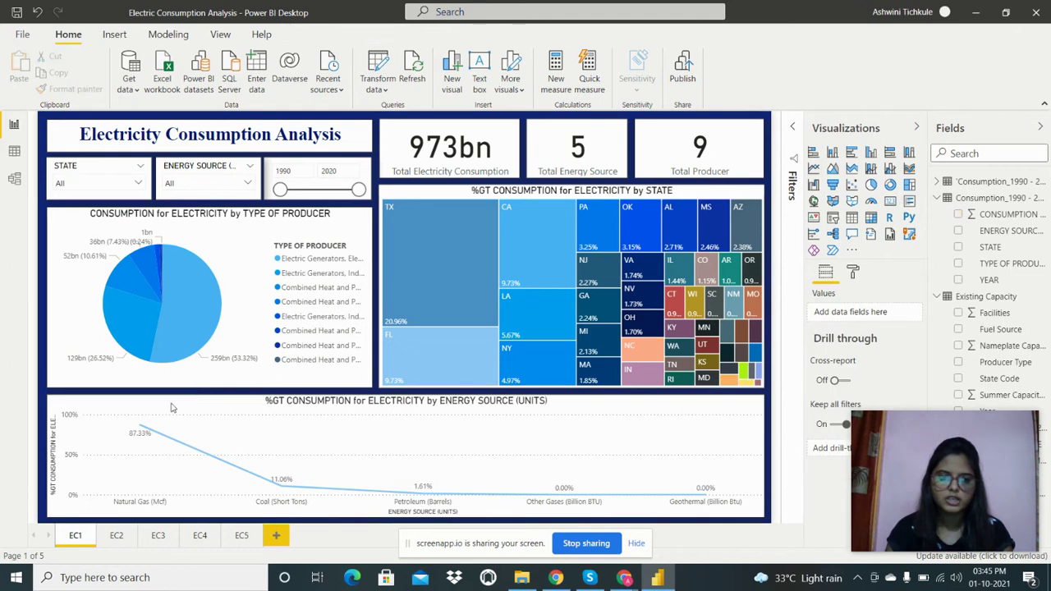
Open the EC2 report page and inspect its facilities, summer capacity and nameplate capacity cards and the Producer Type and Fuel Source slicers.
left_click(116, 536)
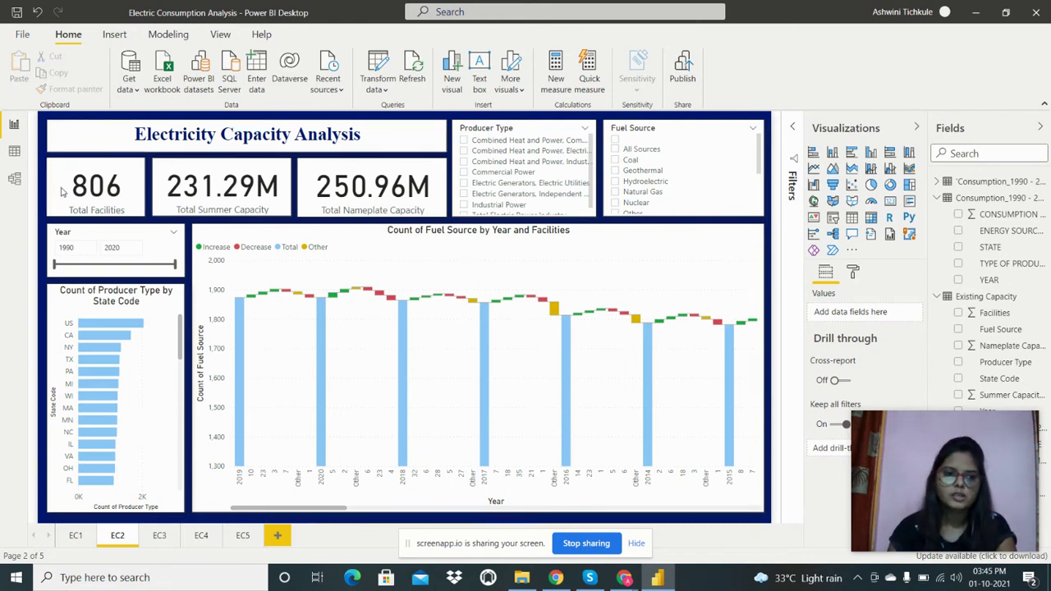
left_click(121, 191)
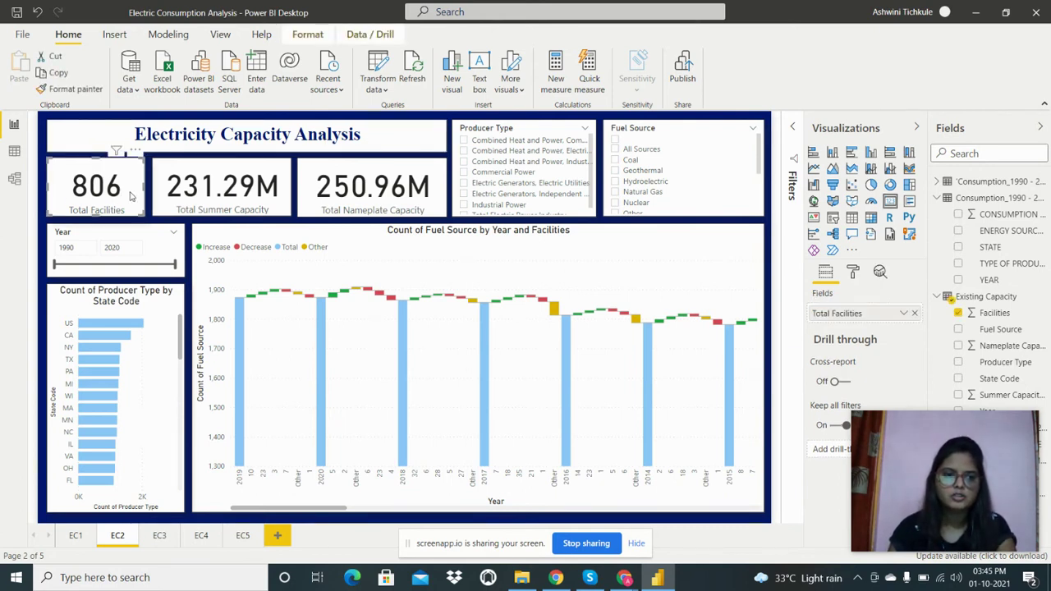
left_click(149, 186)
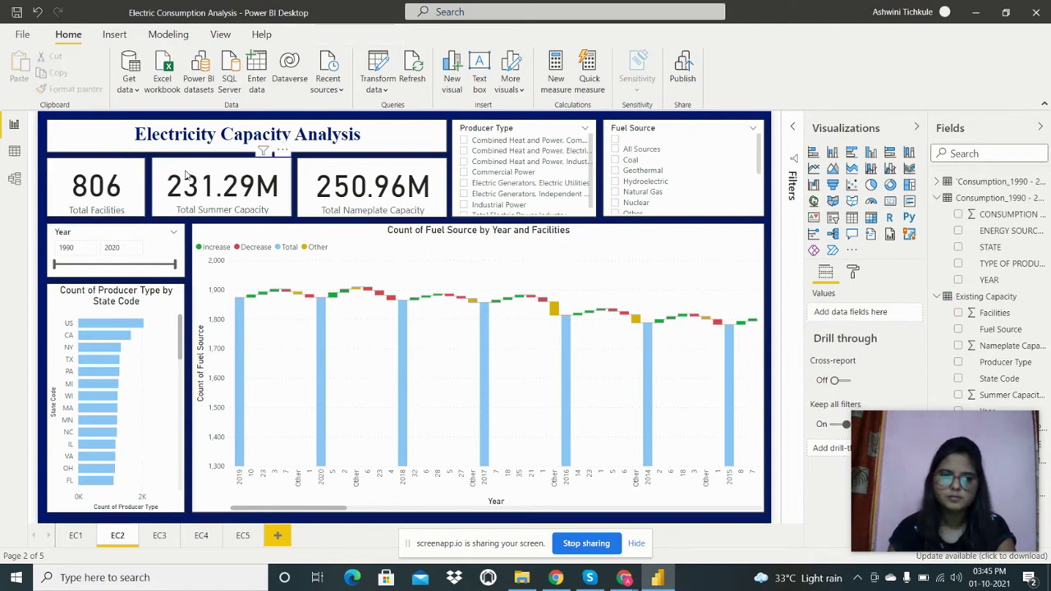
left_click(188, 174)
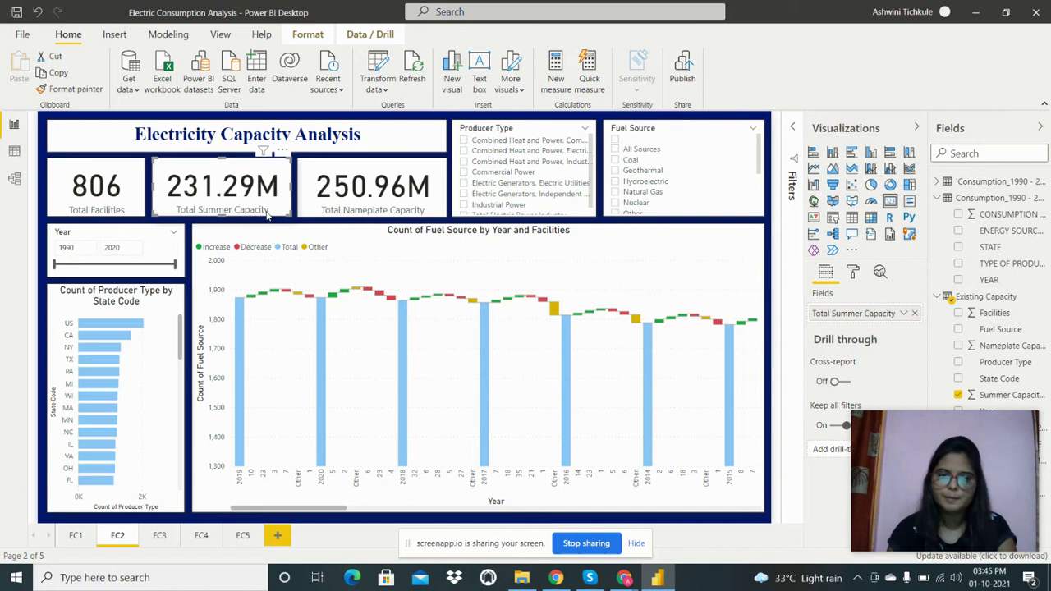
left_click(300, 186)
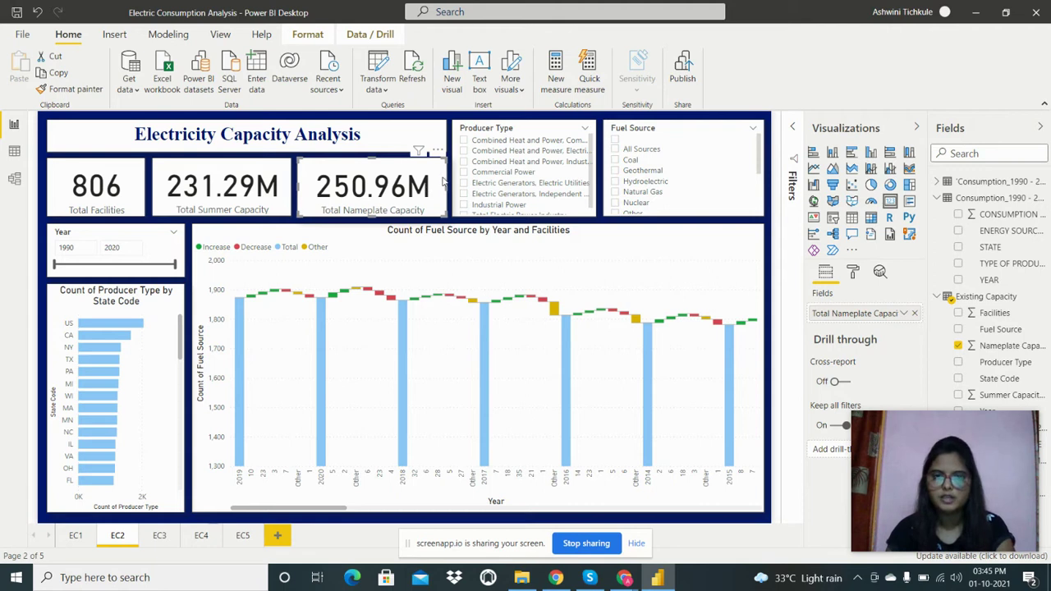
left_click(538, 131)
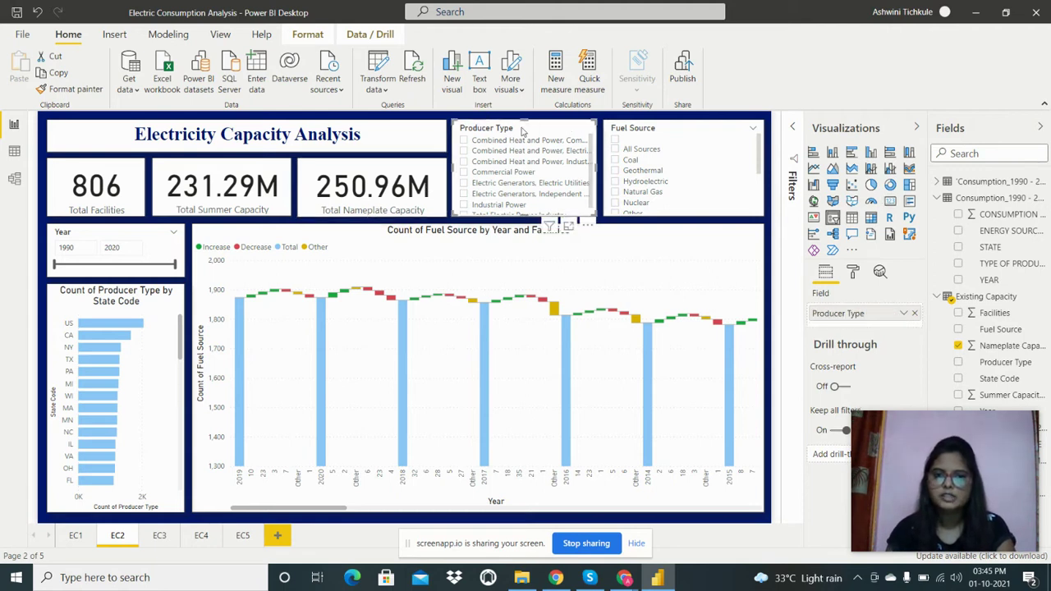
left_click(675, 129)
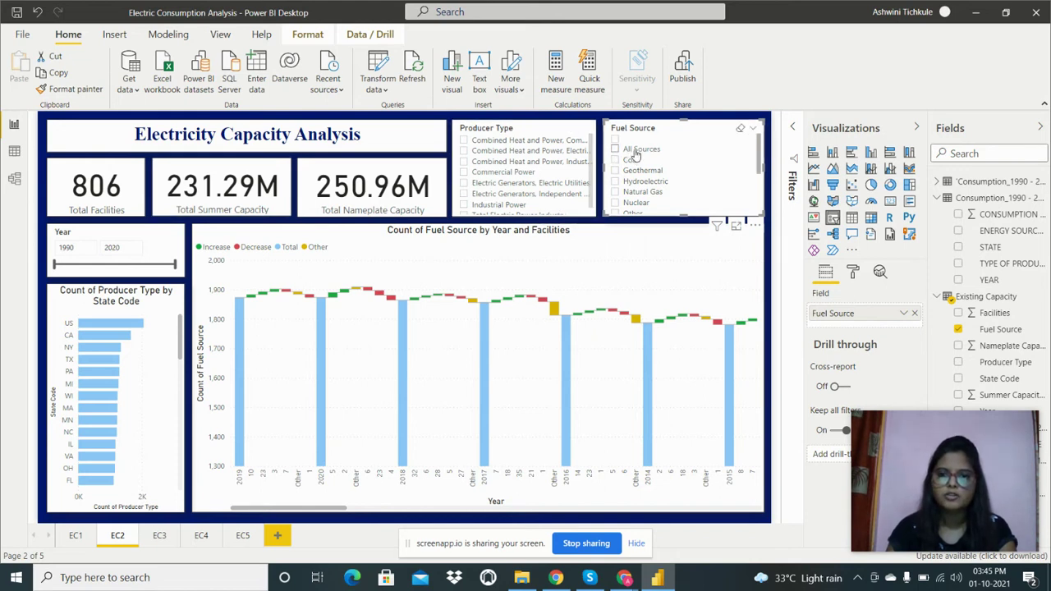
Narrow the Year slicer on EC2 to 1993–2020, and restore its range to 1990–2020.
left_click(106, 232)
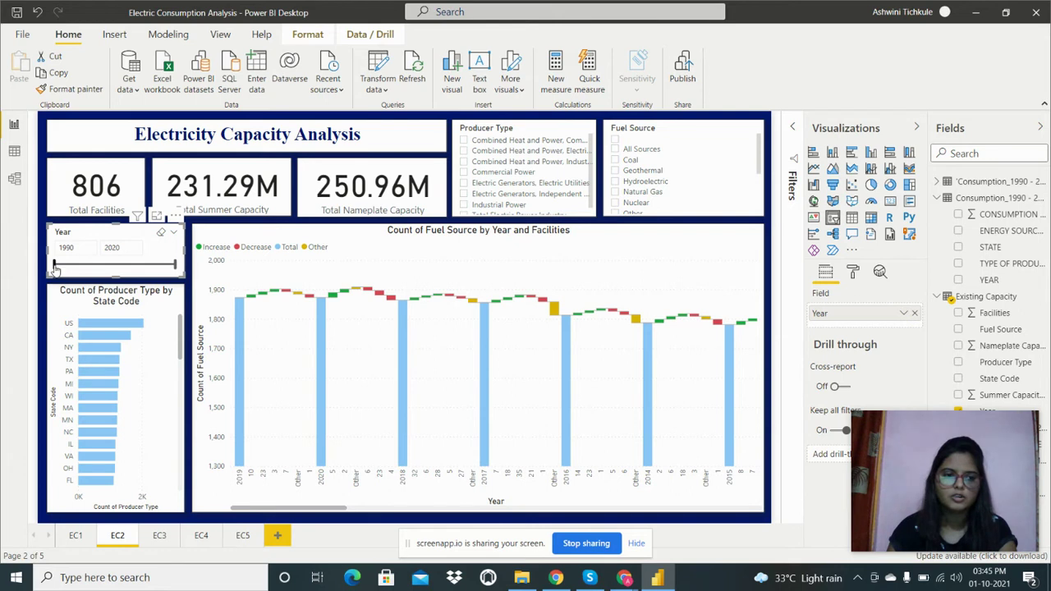
left_click_drag(54, 268, 67, 269)
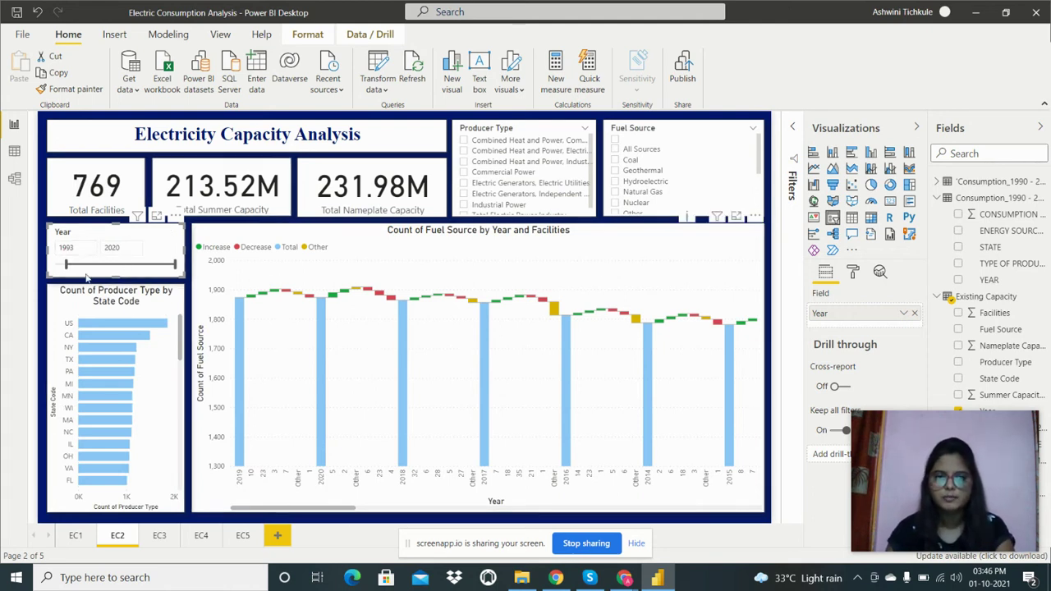
left_click_drag(66, 264, 56, 265)
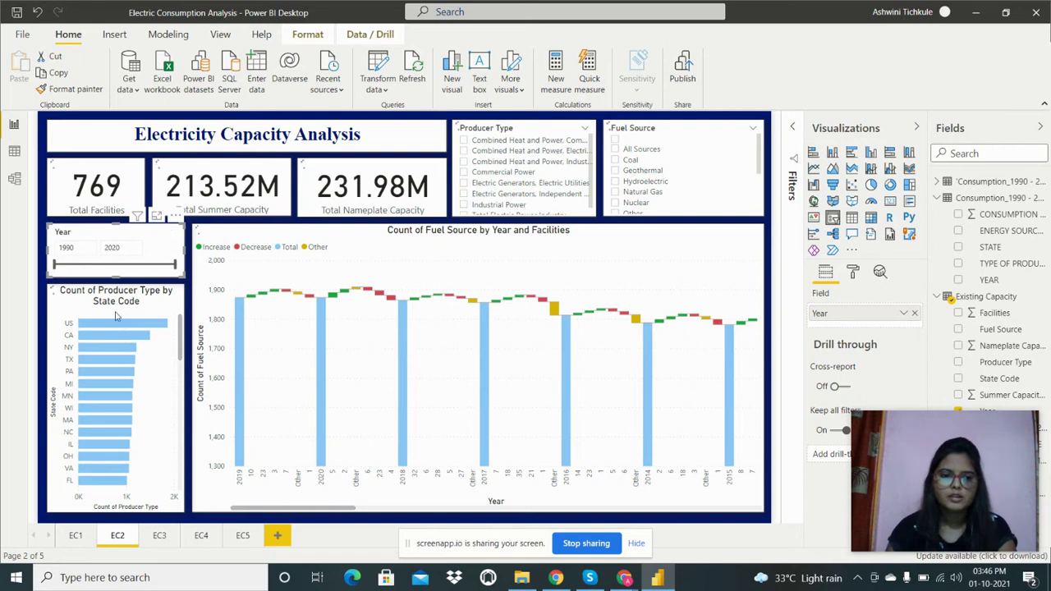
Inspect the US bar in the Count of Producer Type by State Code chart, and filter the page by the CA bar.
left_click(164, 308)
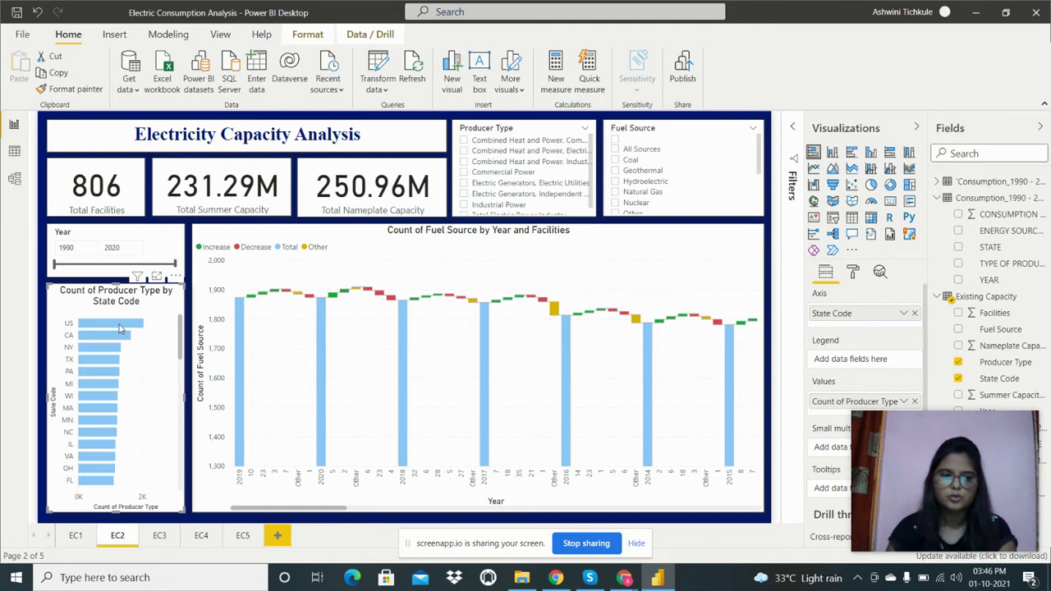
mouse_move(119, 329)
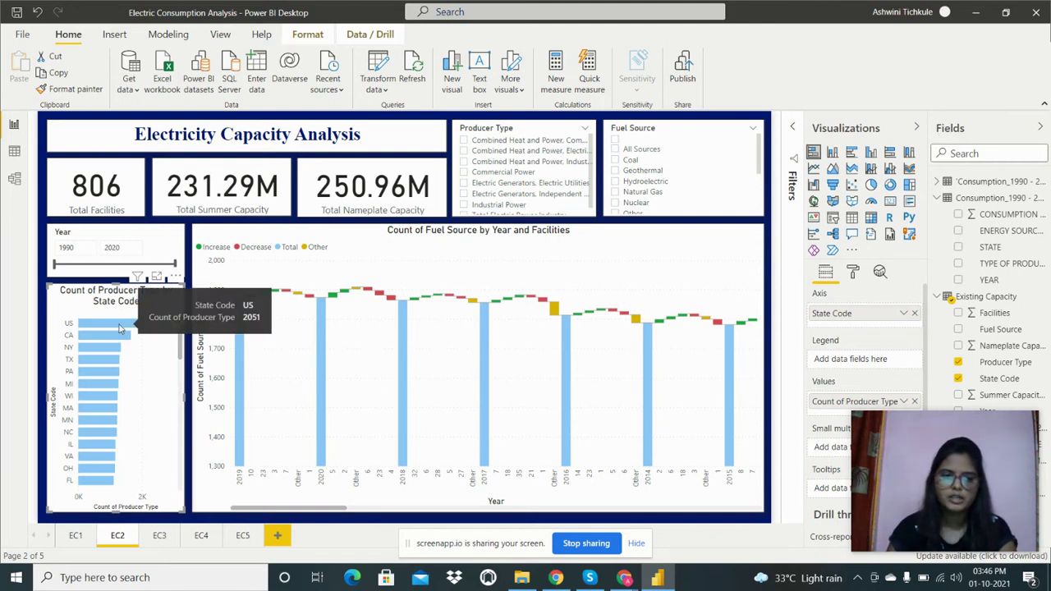
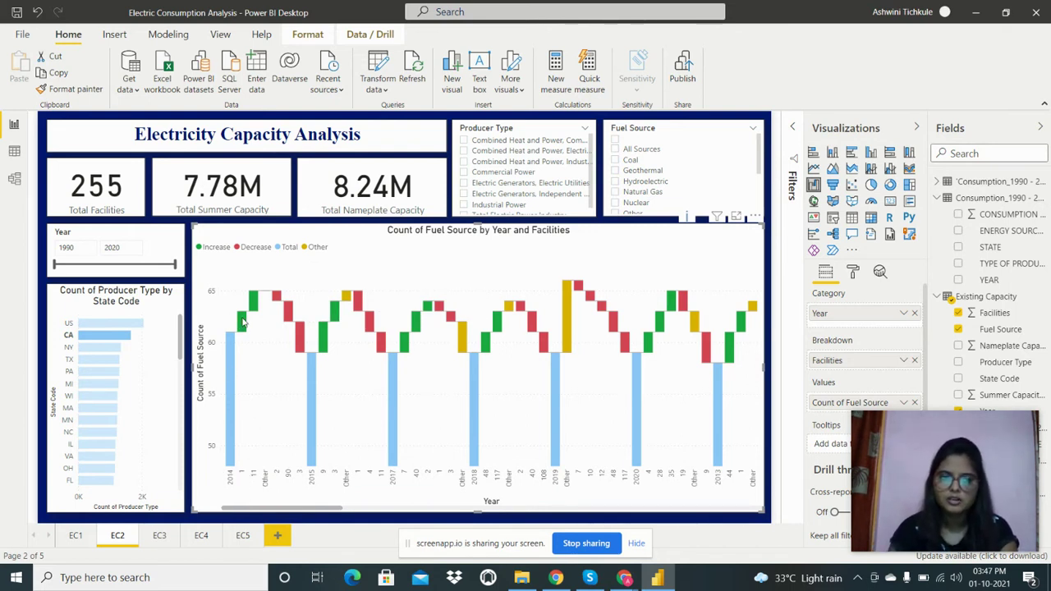
Examine the increases and decreases between 2014 and 2015 in the waterfall chart of fuel source count by year and facilities.
mouse_move(243, 322)
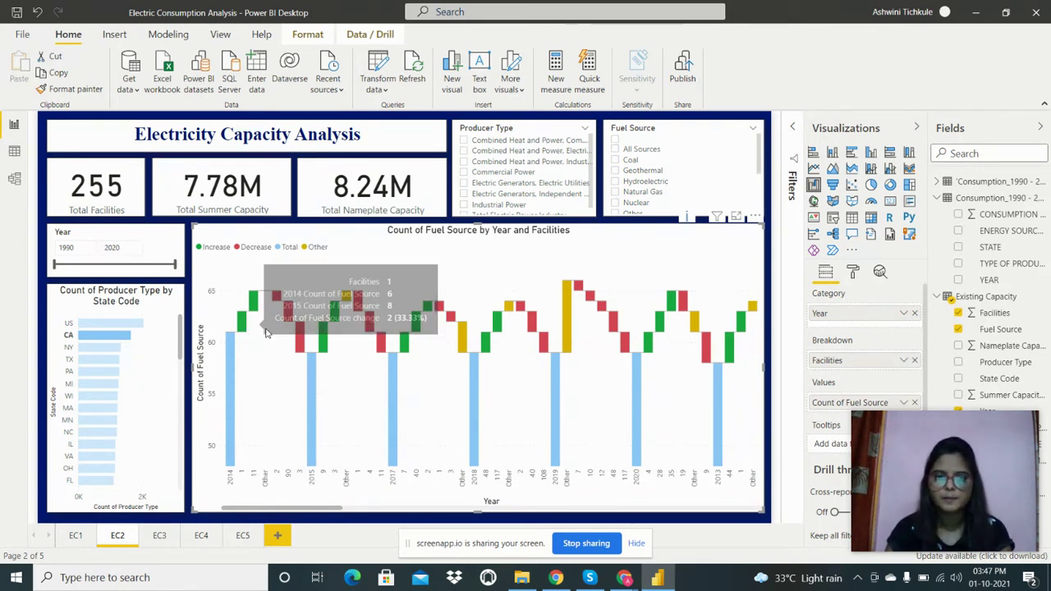
mouse_move(289, 310)
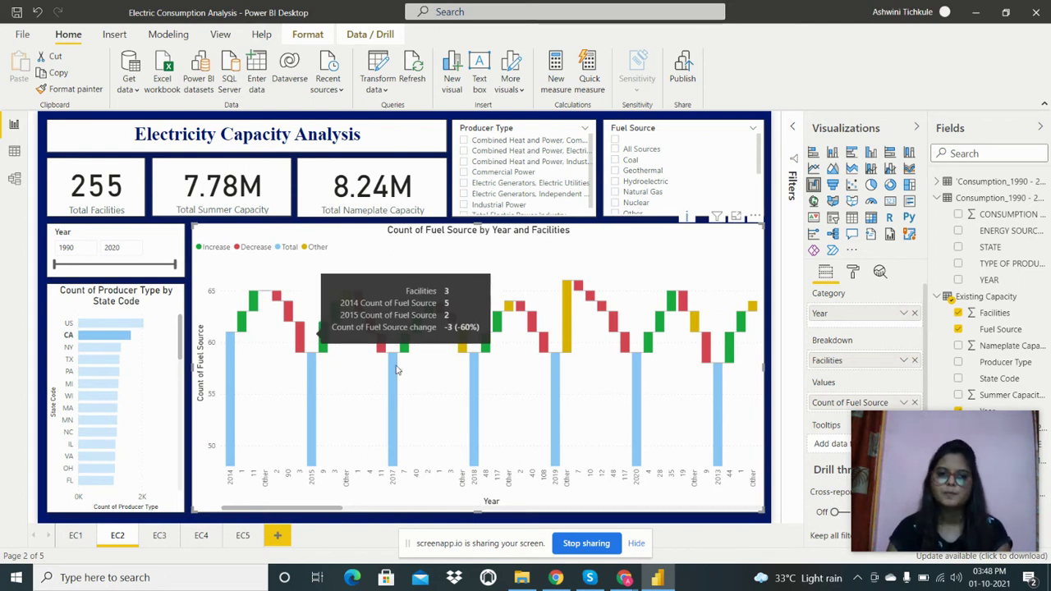
left_click_drag(322, 509, 246, 507)
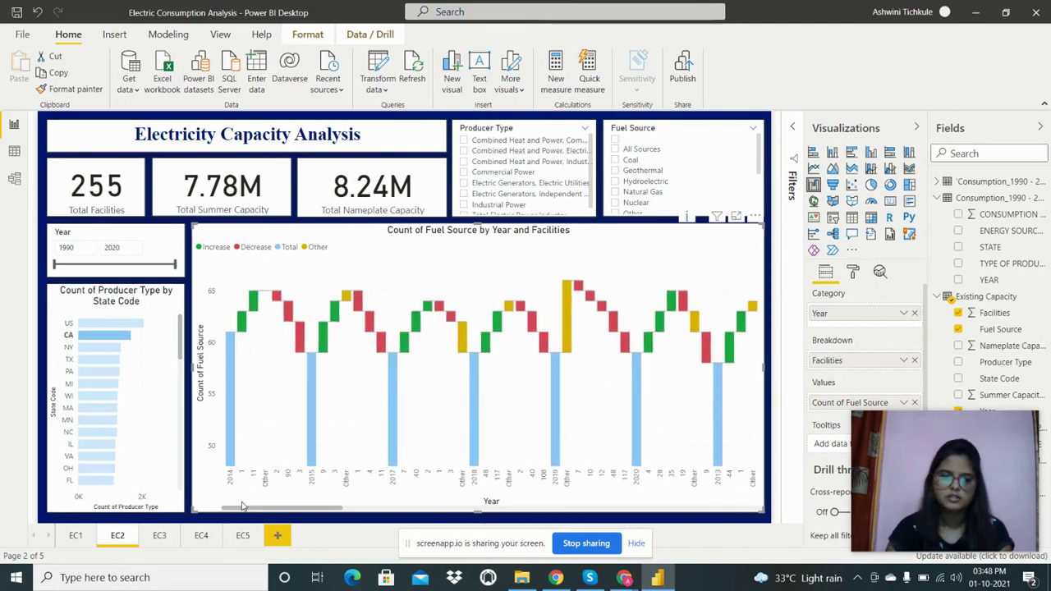
Open the EC3 report page and inspect its Producer Type, Fuel Source and State Code slicers.
left_click(173, 220)
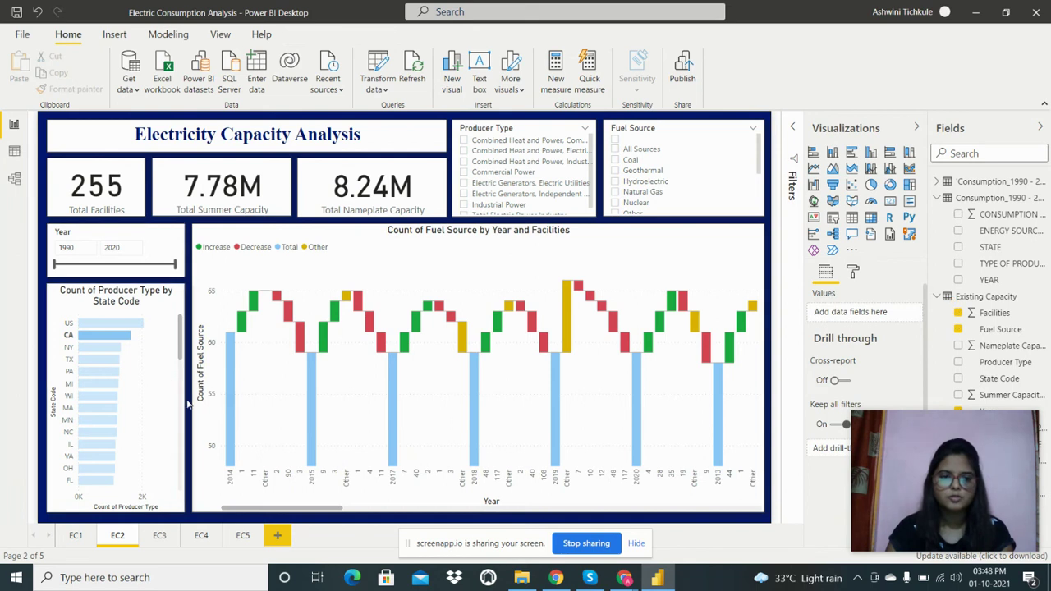
left_click(159, 535)
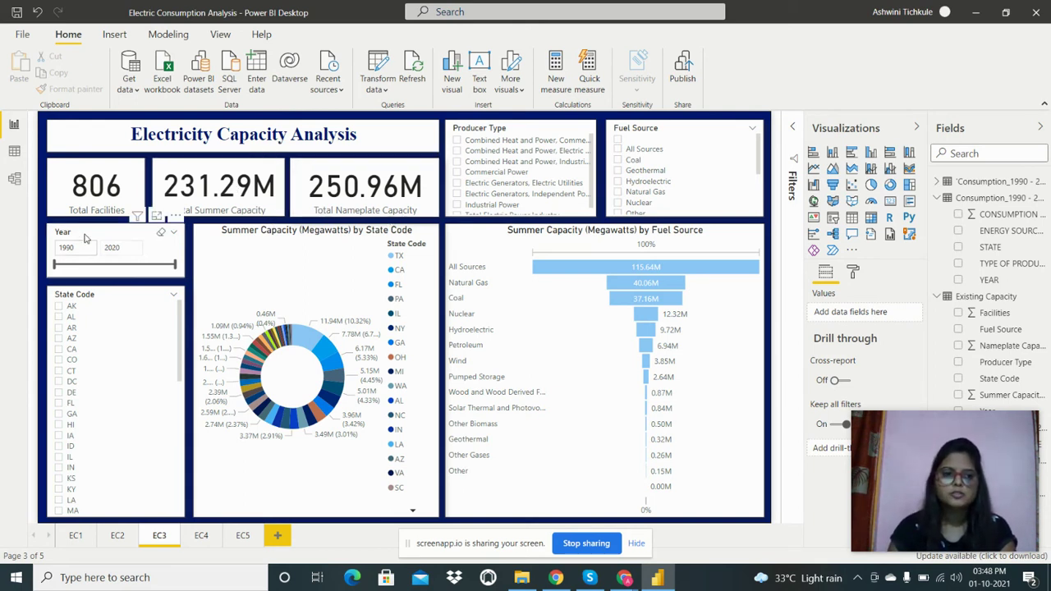
left_click(484, 138)
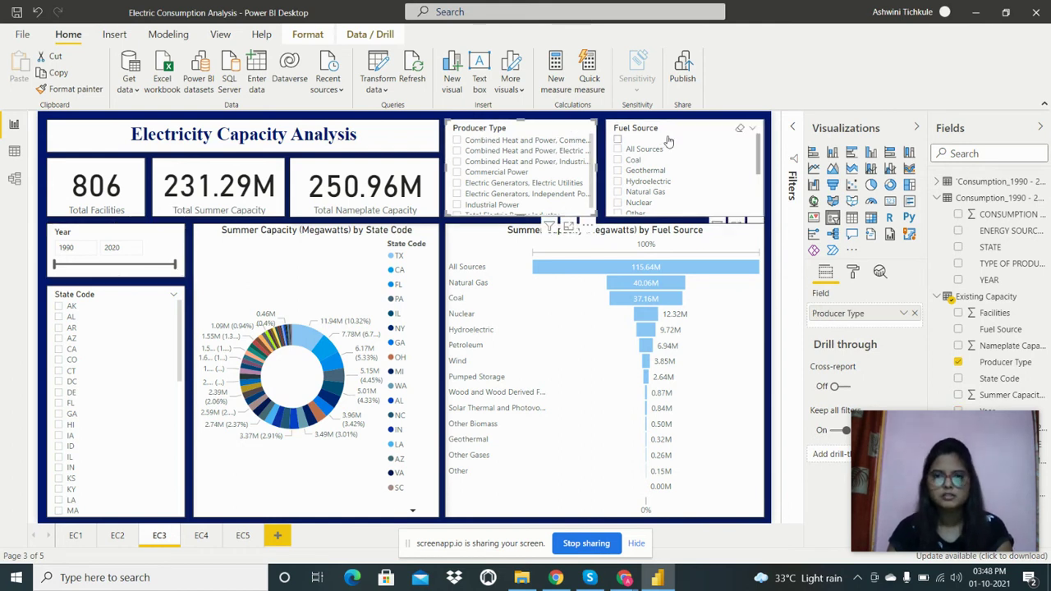
left_click(120, 301)
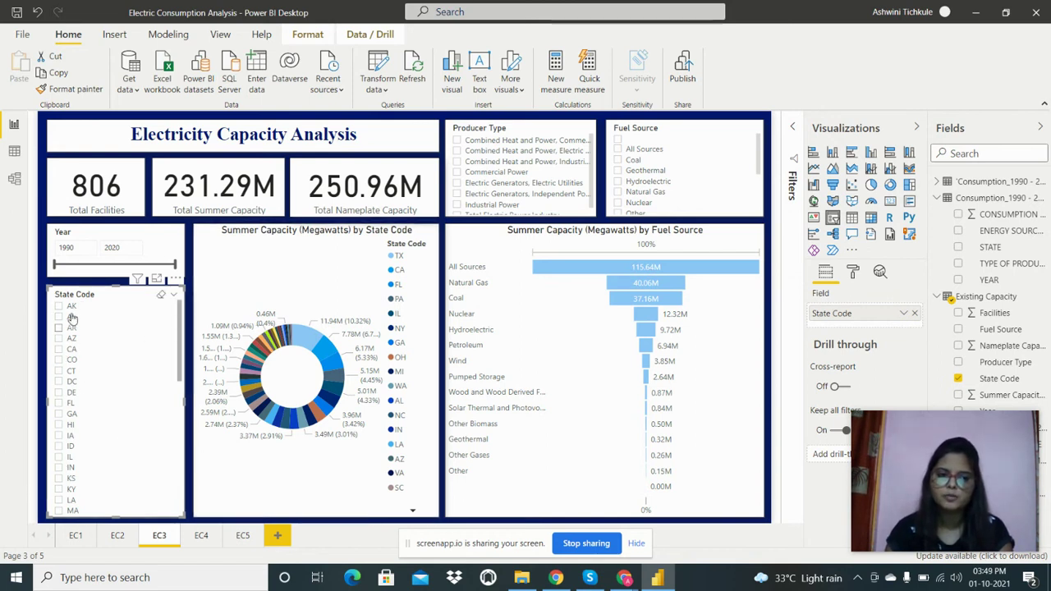
Inspect the TX slice and the other state shares in the Summer Capacity by State Code donut chart.
left_click(236, 261)
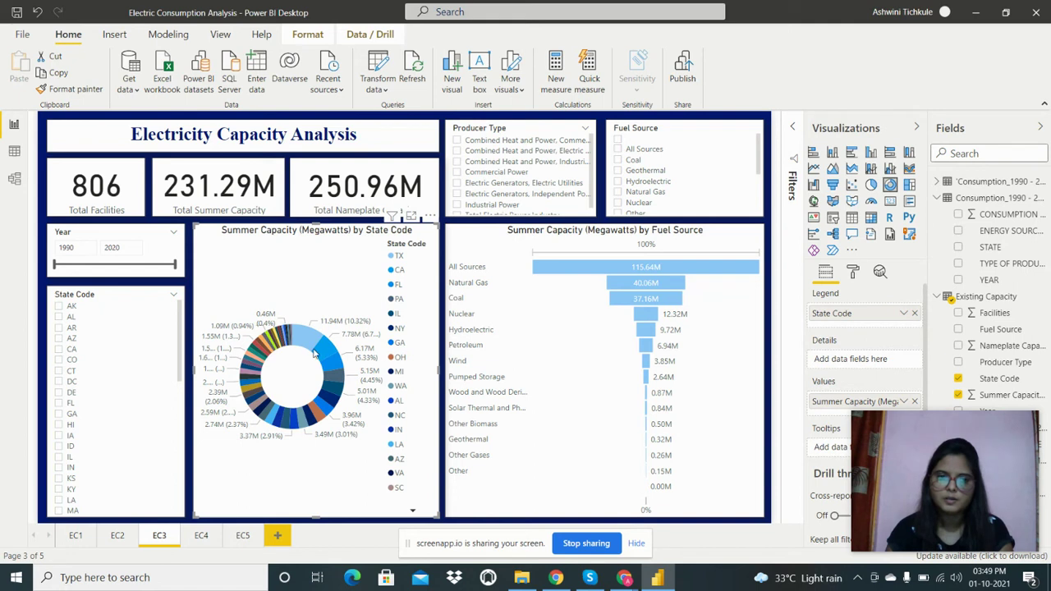
mouse_move(311, 343)
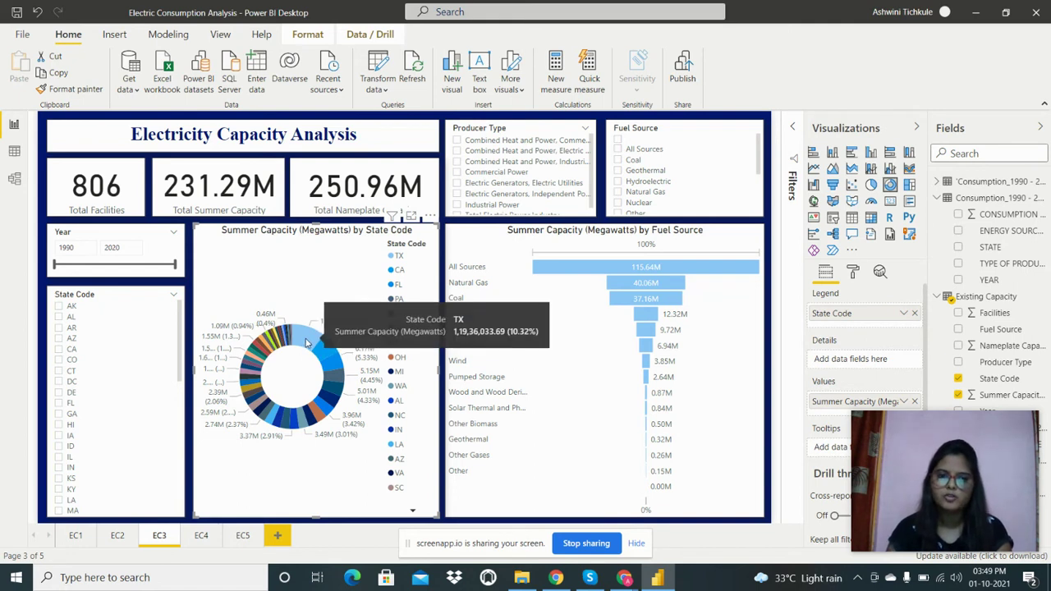
mouse_move(320, 417)
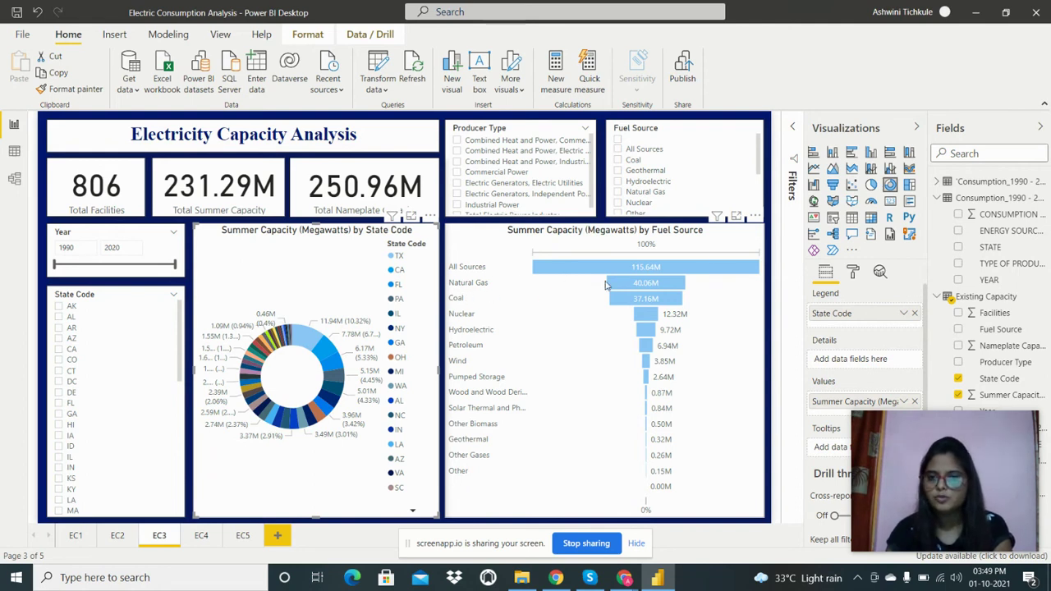
Examine the Natural Gas bar and the neighbouring bars in the Summer Capacity by Fuel Source funnel chart.
mouse_move(657, 287)
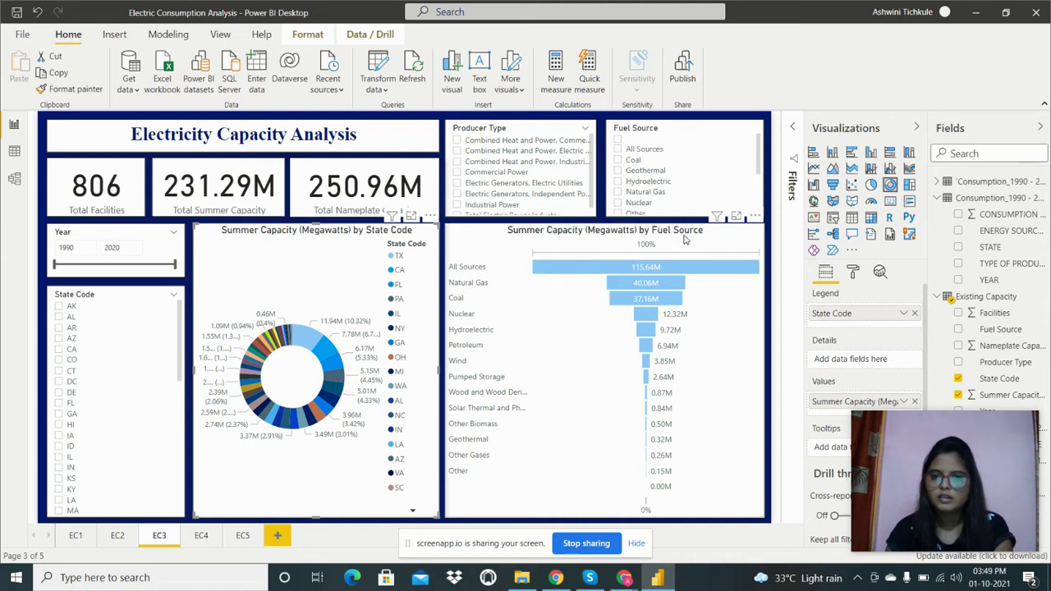
left_click(628, 250)
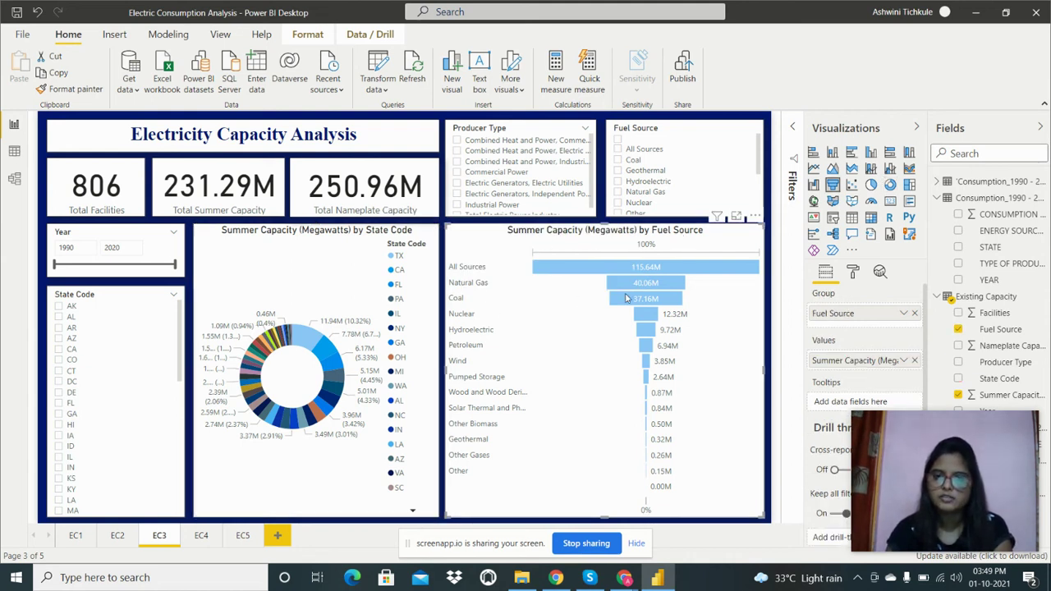
mouse_move(626, 284)
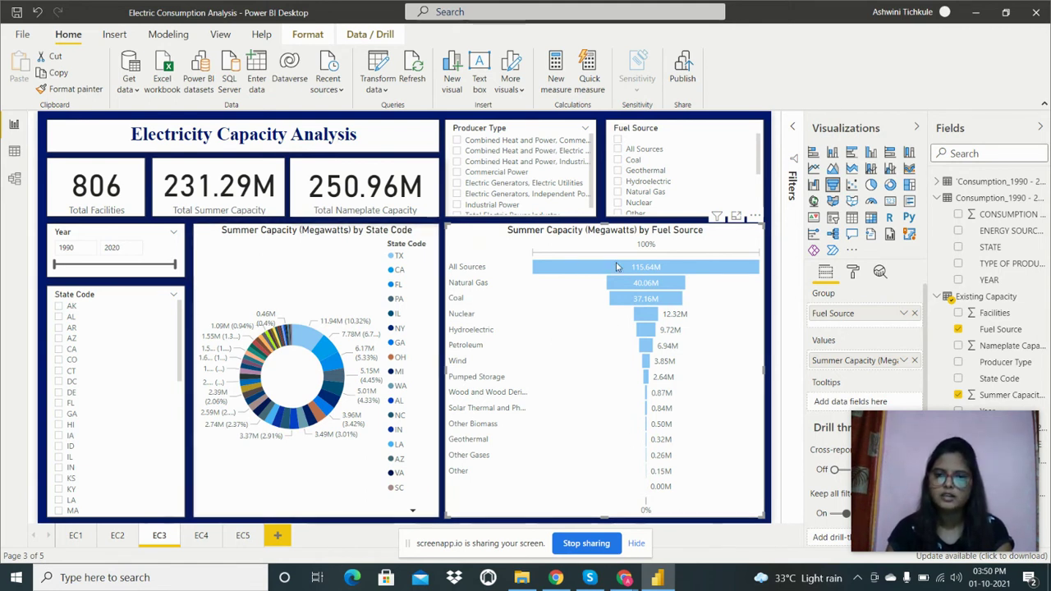
Filter the EC3 page by state code AK and narrow the Year slicer to 1998–2020.
left_click(58, 308)
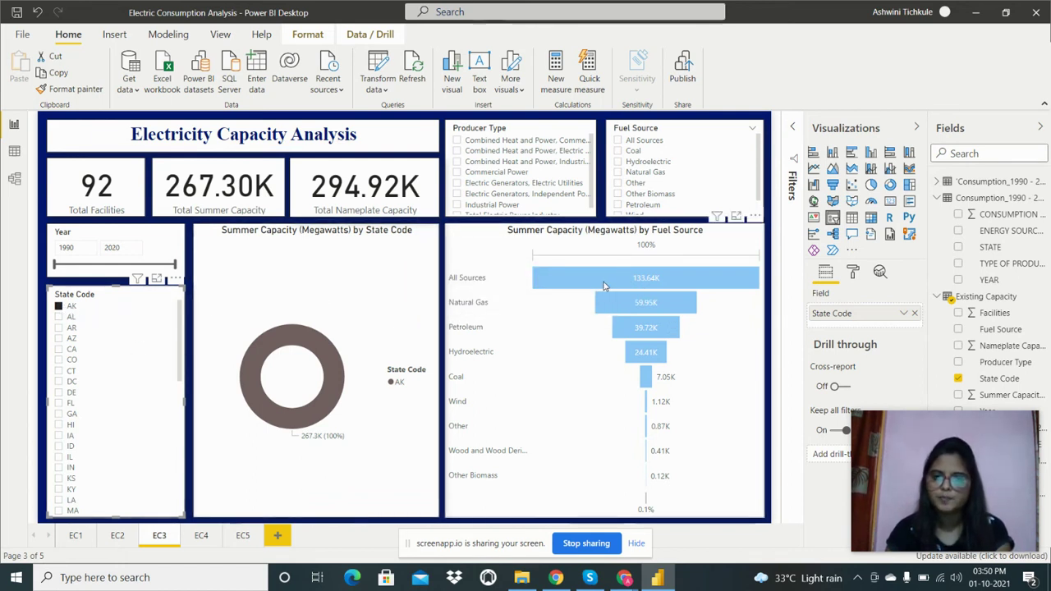
mouse_move(642, 306)
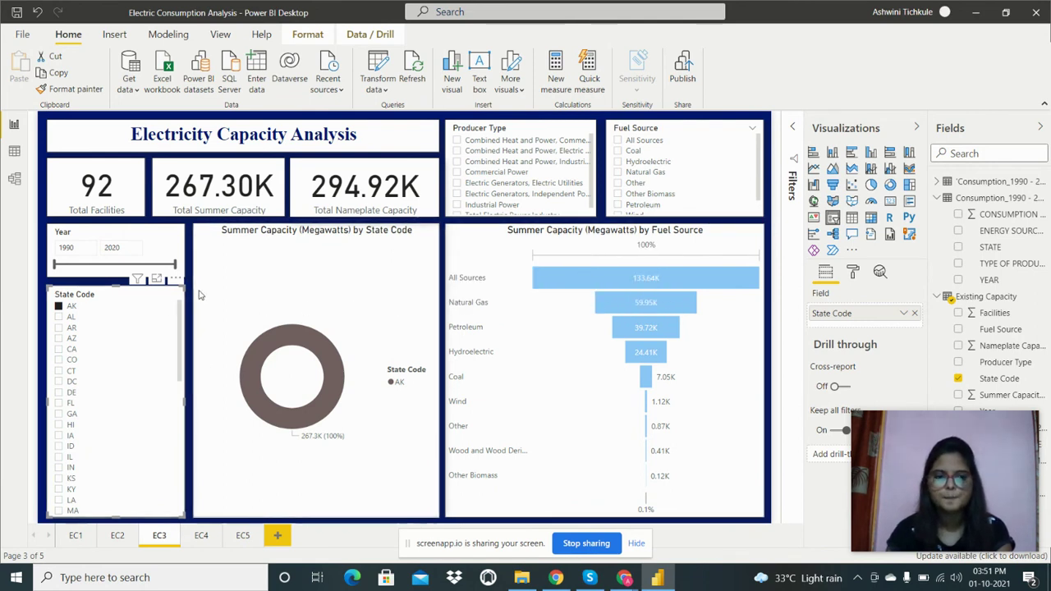
left_click_drag(54, 264, 86, 264)
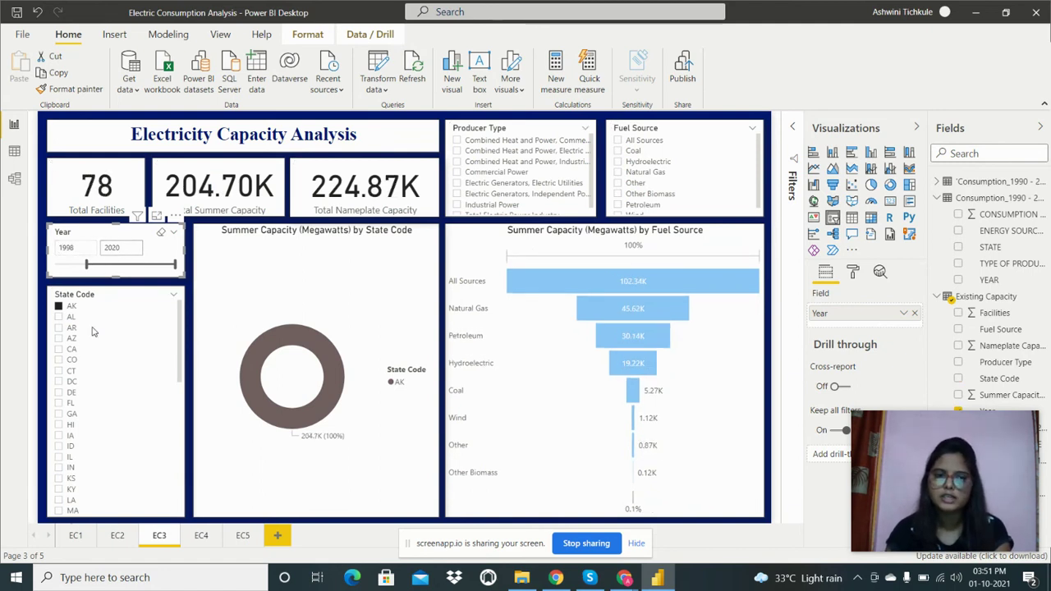
Switch the State Code filter to CA and inspect its summer capacity in the donut chart.
left_click(58, 352)
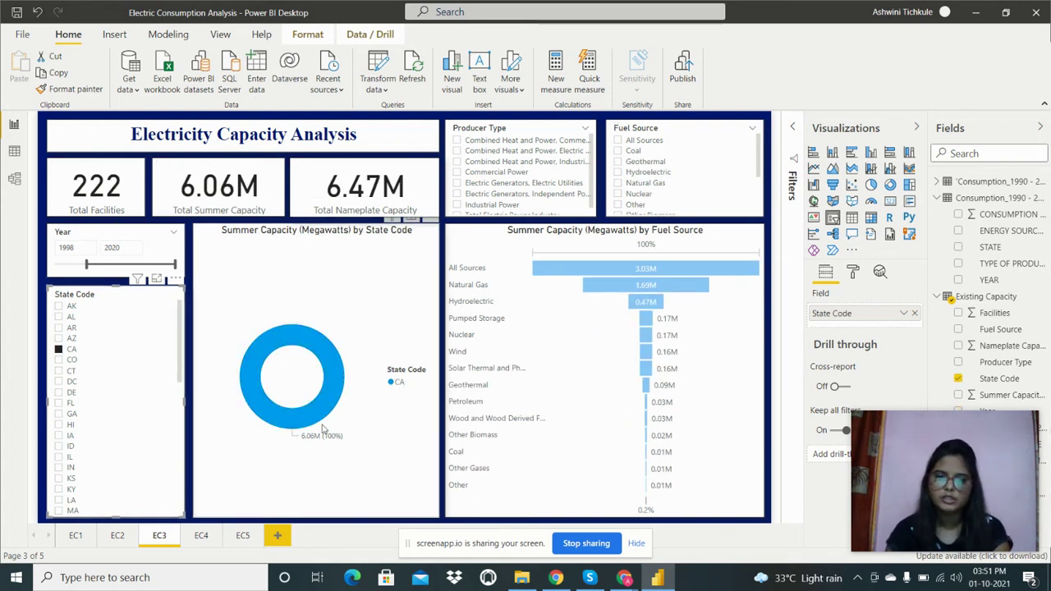
mouse_move(324, 403)
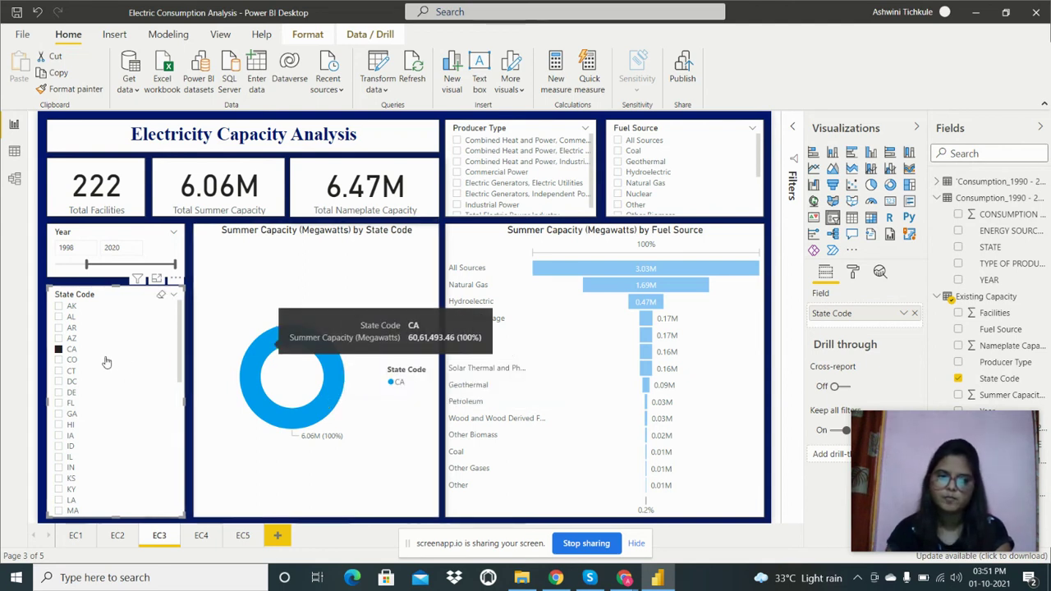
Clear the CA state filter on EC3 and restore the Year range to 1990–2020.
left_click(59, 351)
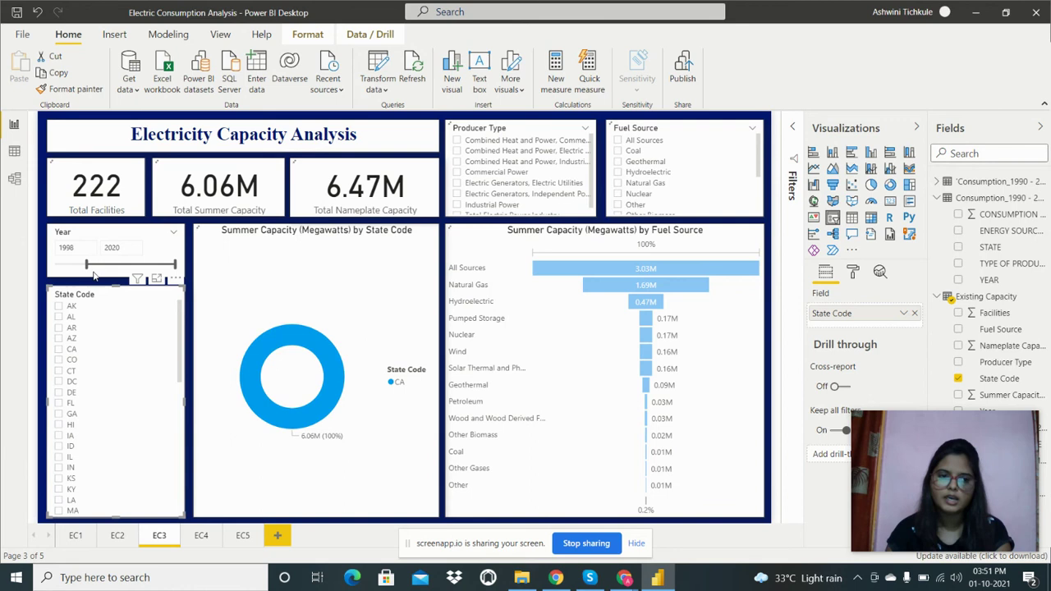
left_click_drag(86, 264, 58, 265)
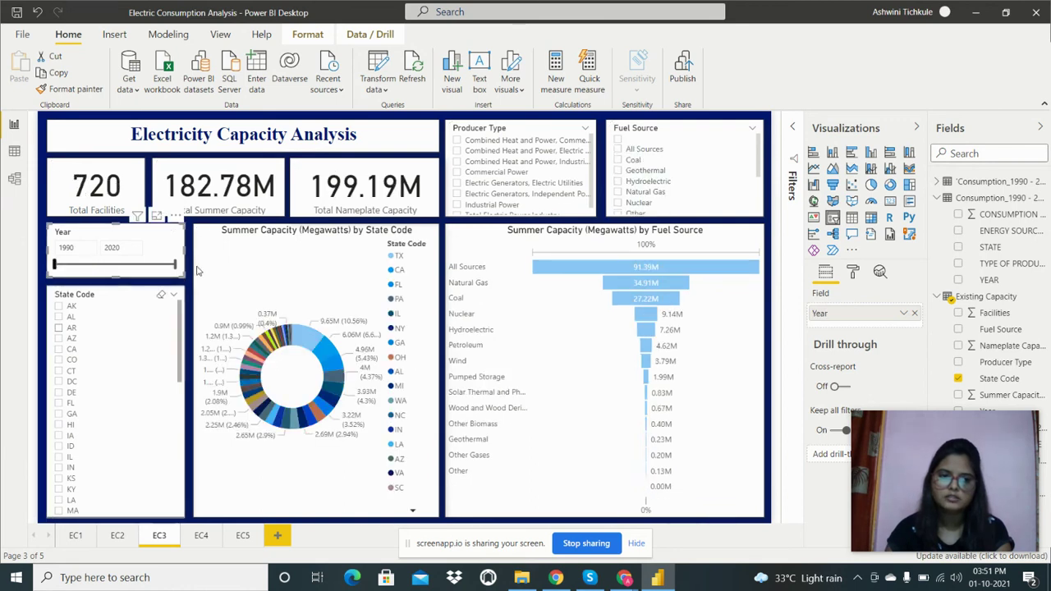
left_click(188, 238)
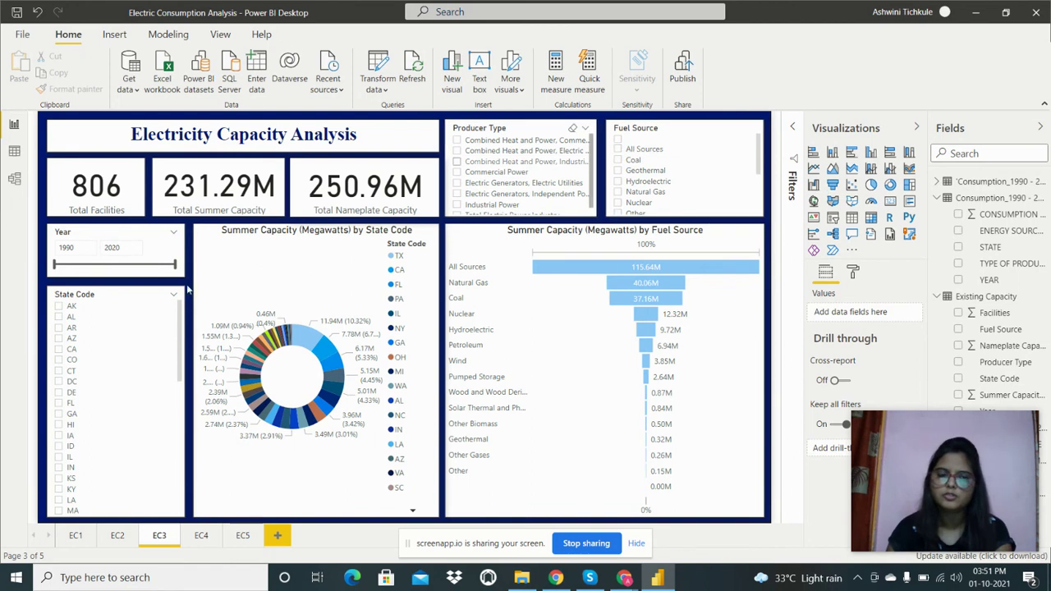
Open the EC4 report page and inspect its Year slicer, total energy source and total generation cards, and generation gauge.
left_click(202, 536)
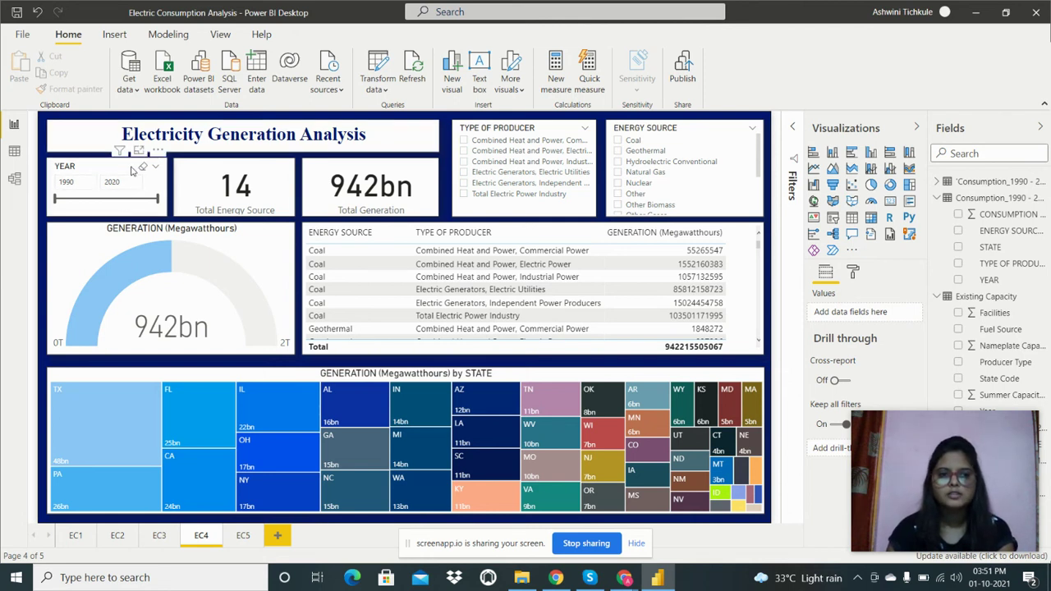
left_click(78, 172)
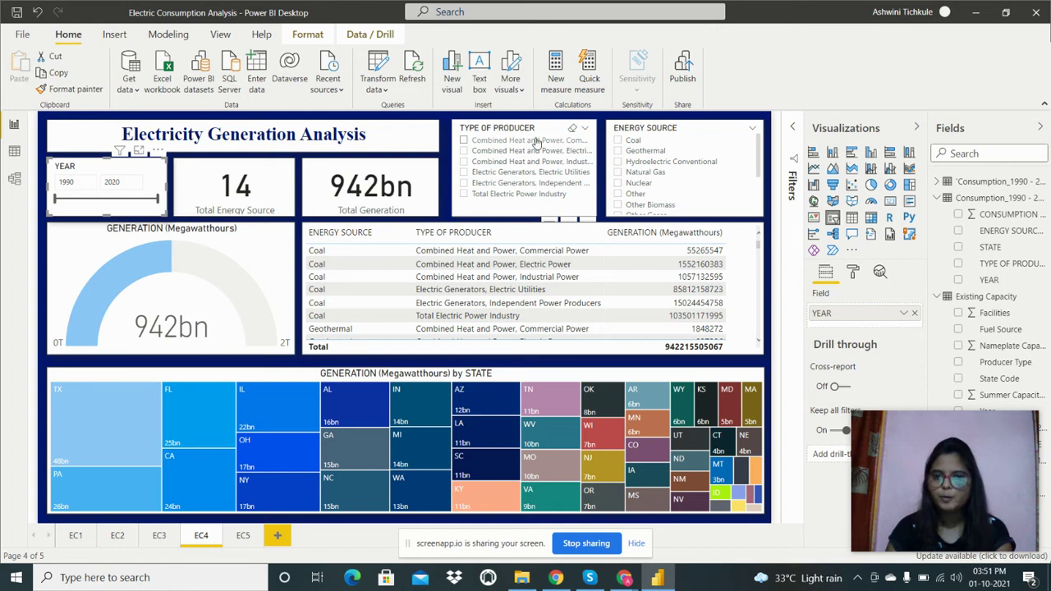
left_click(261, 197)
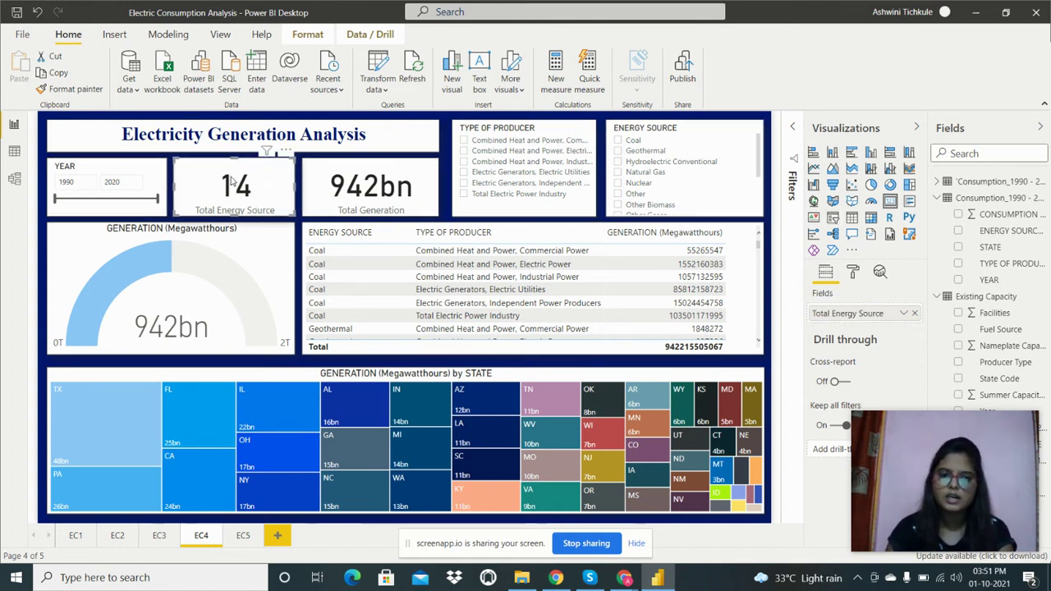
left_click(312, 197)
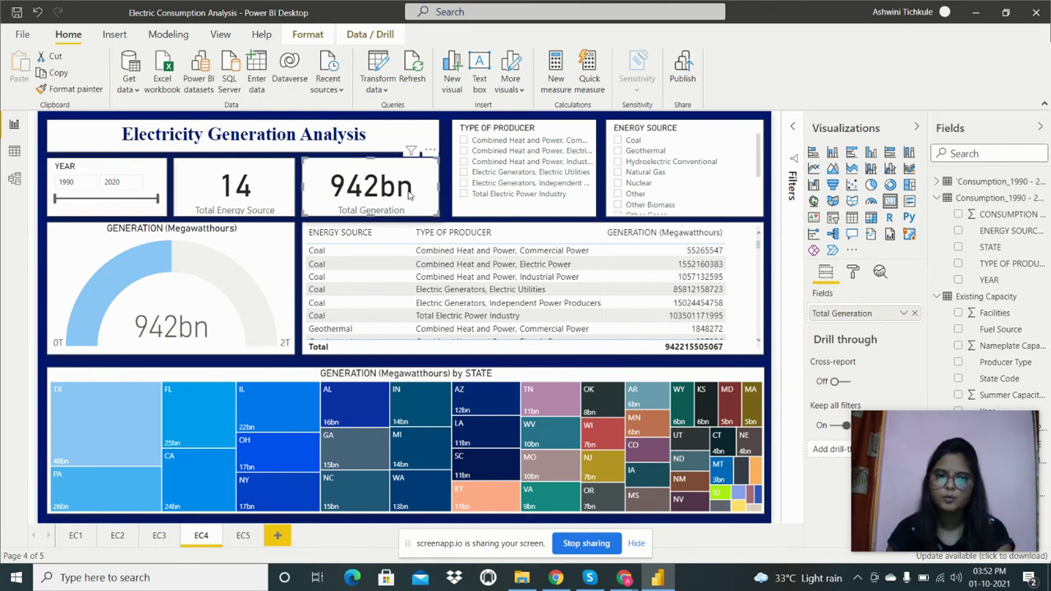
left_click(172, 251)
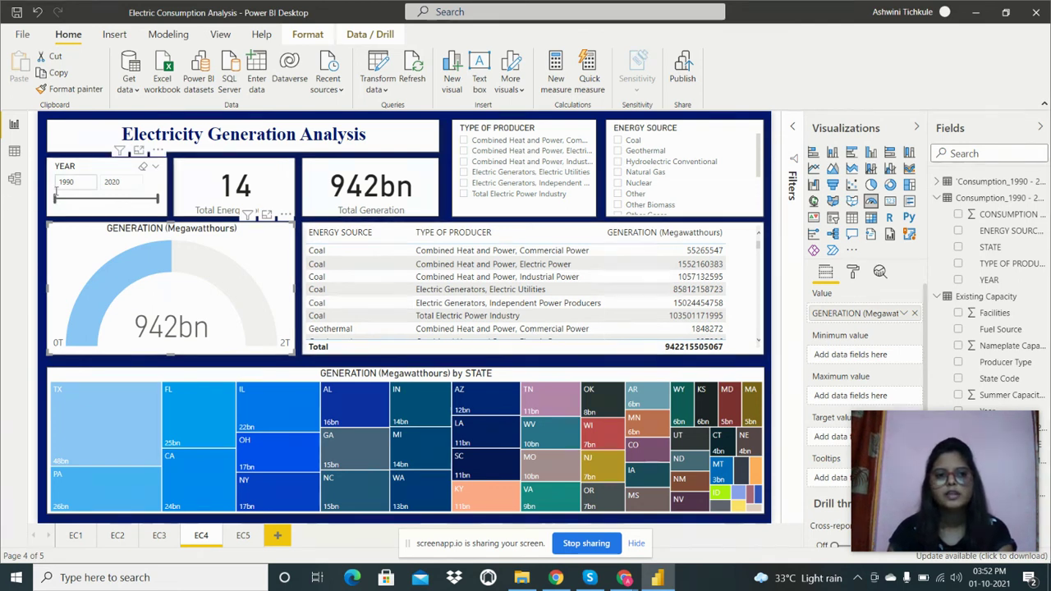
Narrow the Year slicer on EC4 to 2003–2020, and widen its range to 1991–2020.
left_click_drag(63, 205, 98, 203)
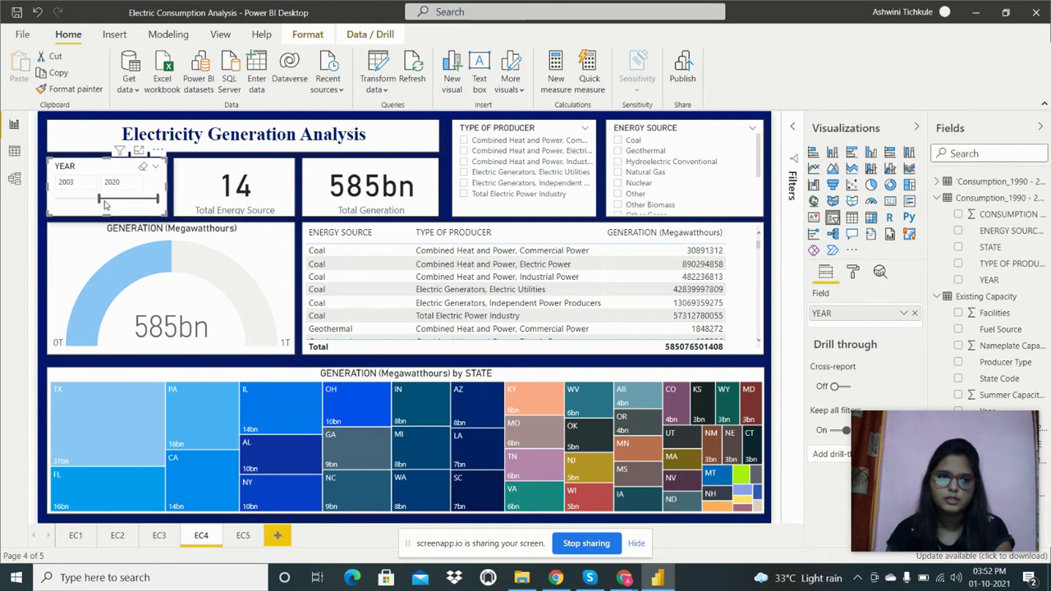
left_click_drag(100, 199, 57, 199)
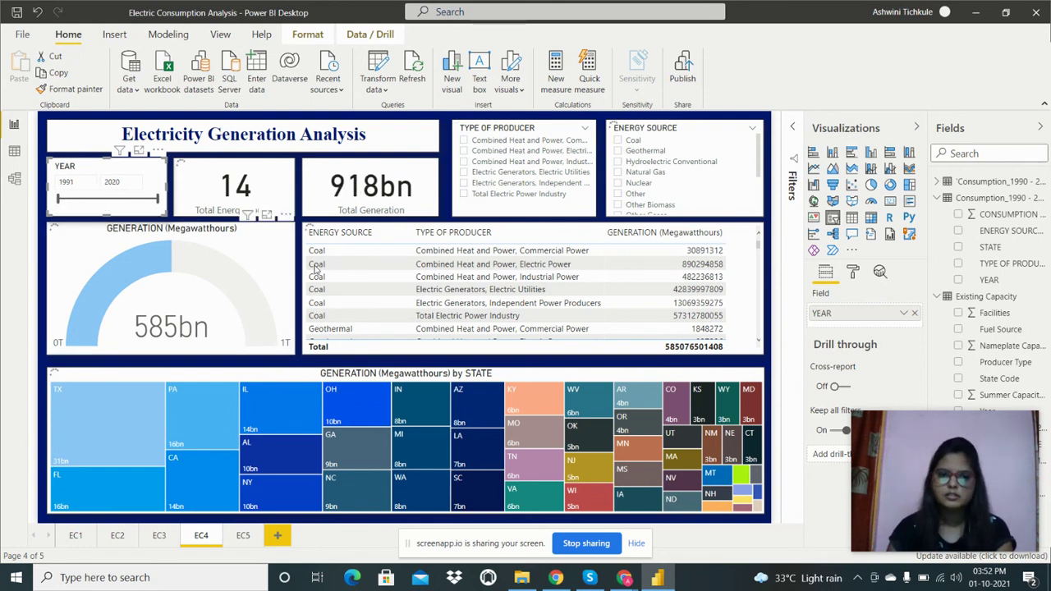
Look through the EC4 table of generation by energy source and type of producer, and return to its first rows.
left_click(630, 294)
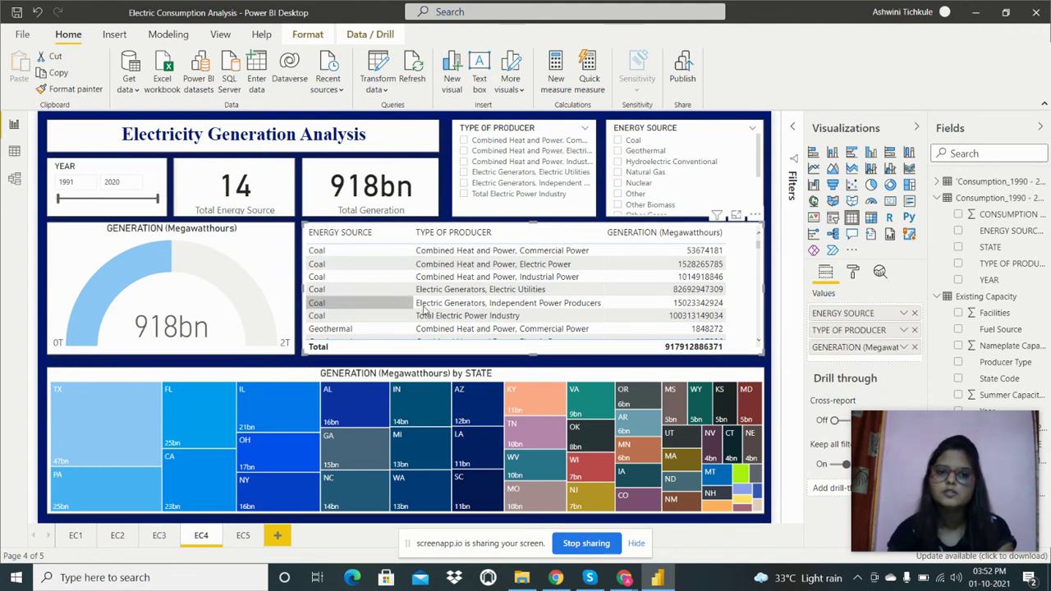
scroll(473, 271, "down", 1)
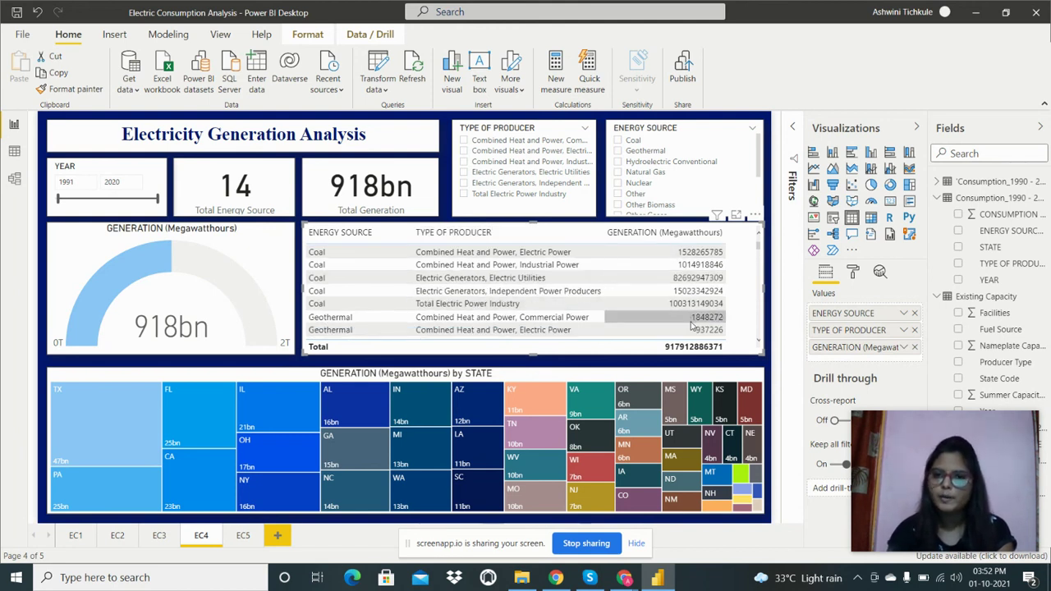
scroll(681, 262, "down", 8)
scroll(702, 296, "up", 9)
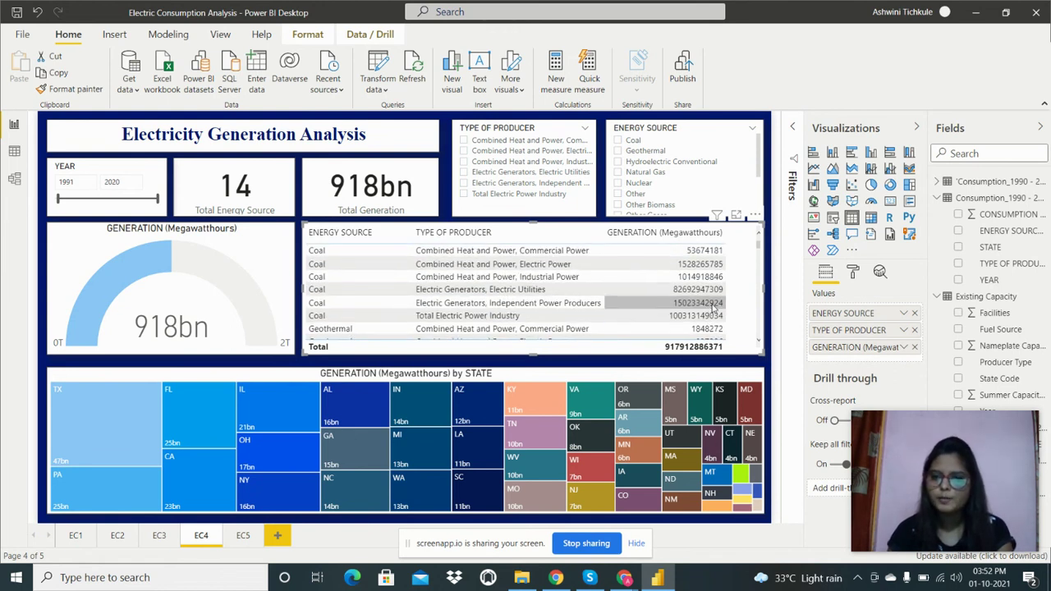
Inspect individual state tiles, such as IN, in the Generation by State treemap.
left_click(218, 374)
mouse_move(373, 429)
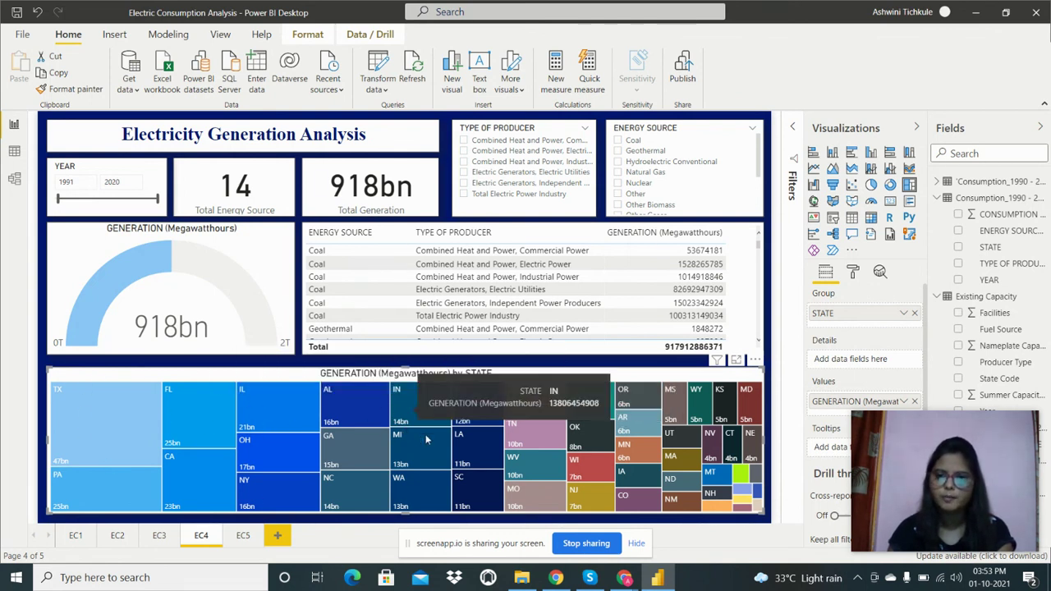
Open the EC5 report page and examine its US Electricity Analysis table of consumption, summer capacity and generation.
left_click(240, 536)
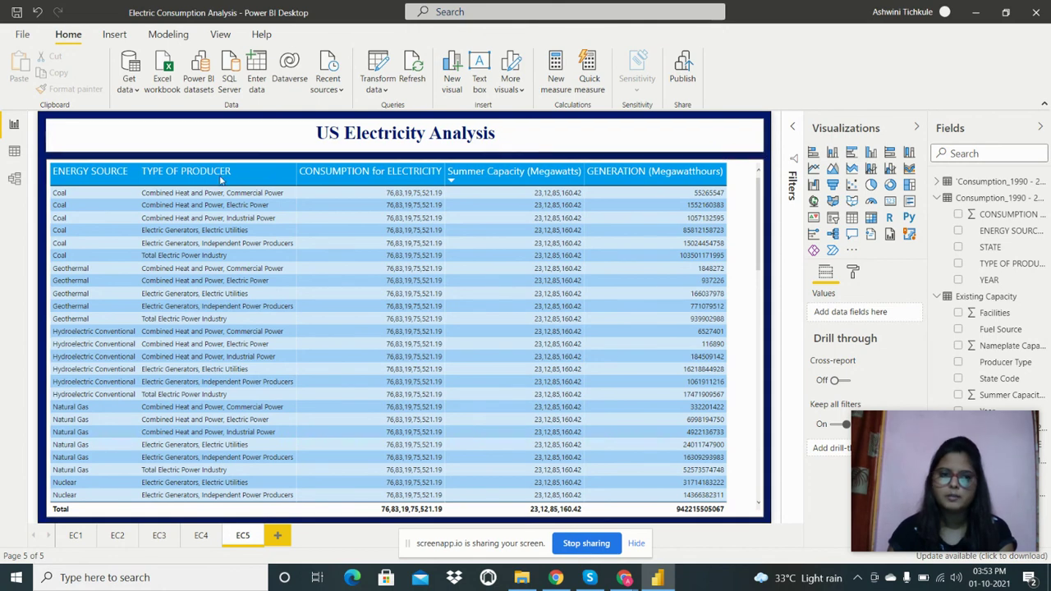
left_click(69, 195)
left_click(69, 197)
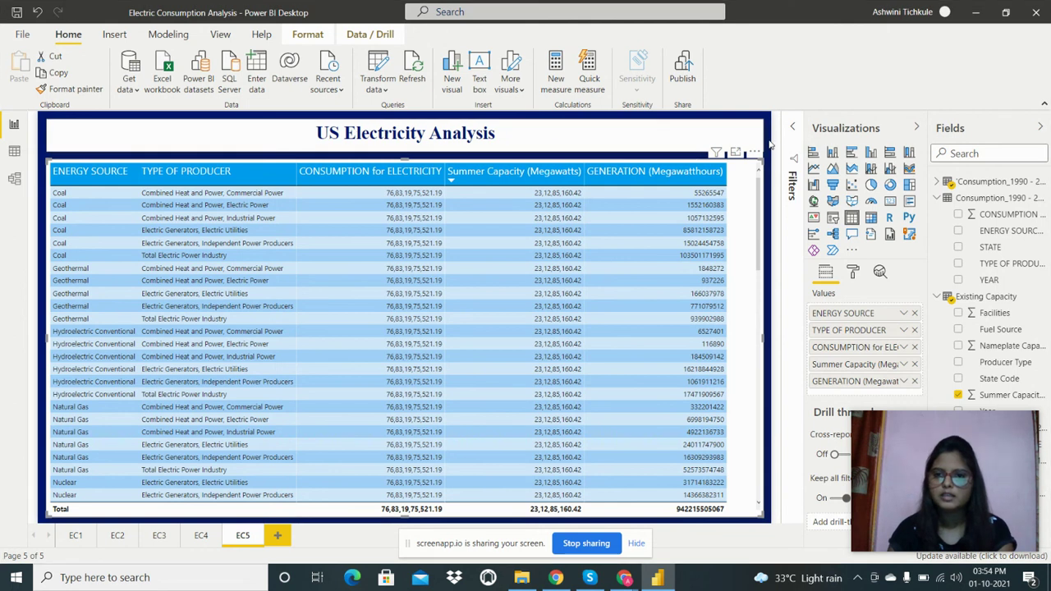
left_click(769, 142)
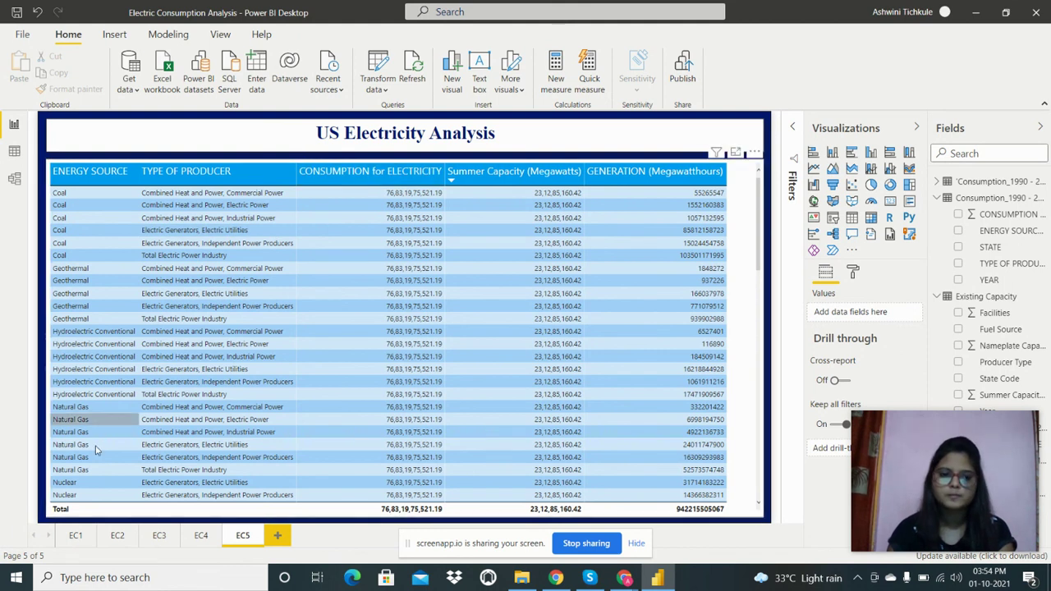
Return to the EC1 report page.
left_click(75, 535)
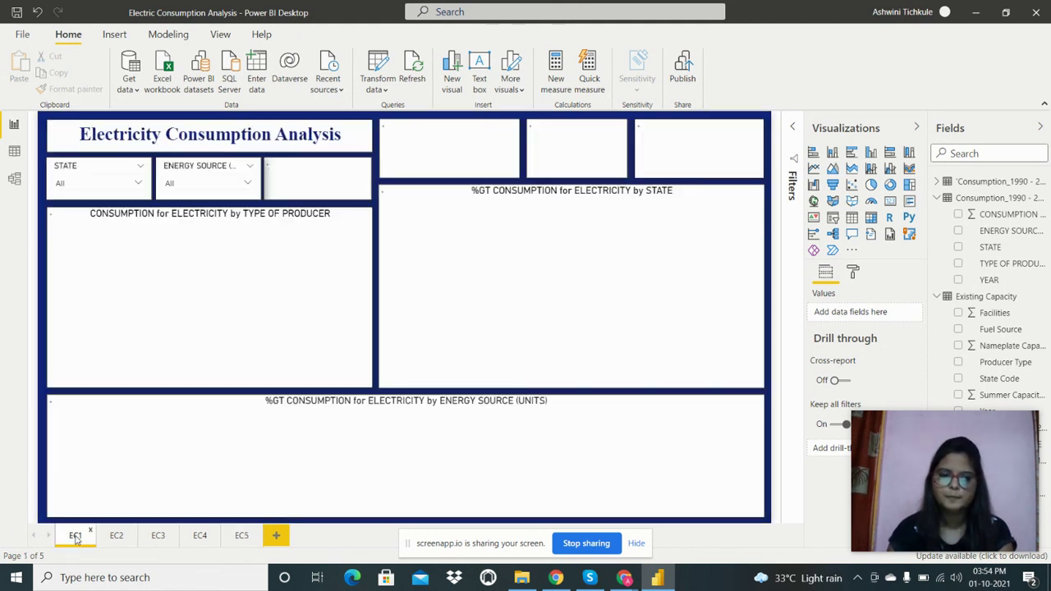